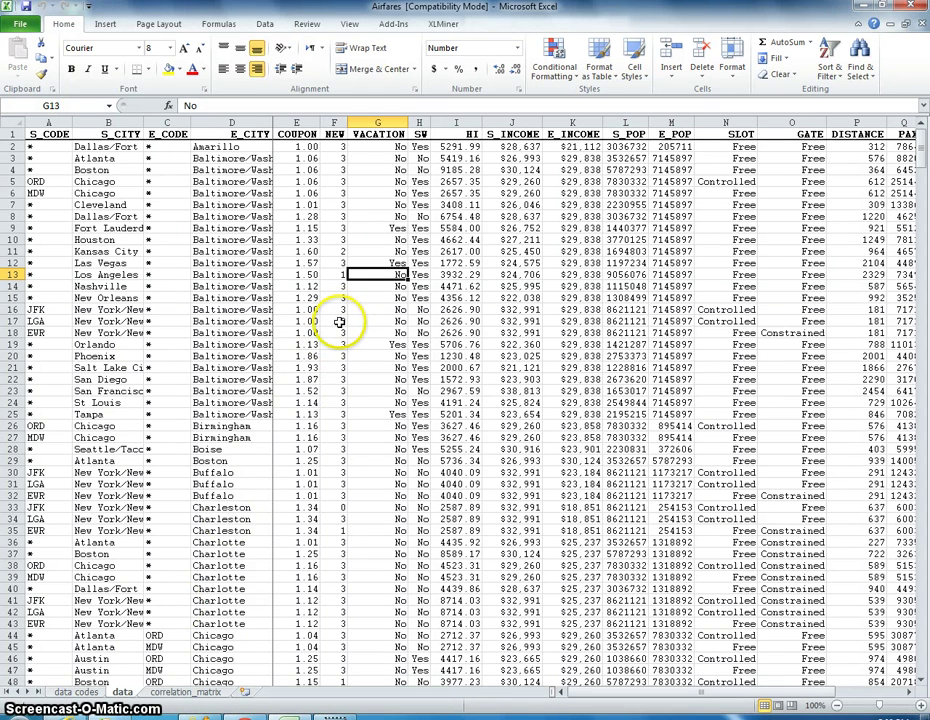
# - With a cell in the airfare data selected, launch XLMiner's Create Dummies tool
pyautogui.click(379, 193)
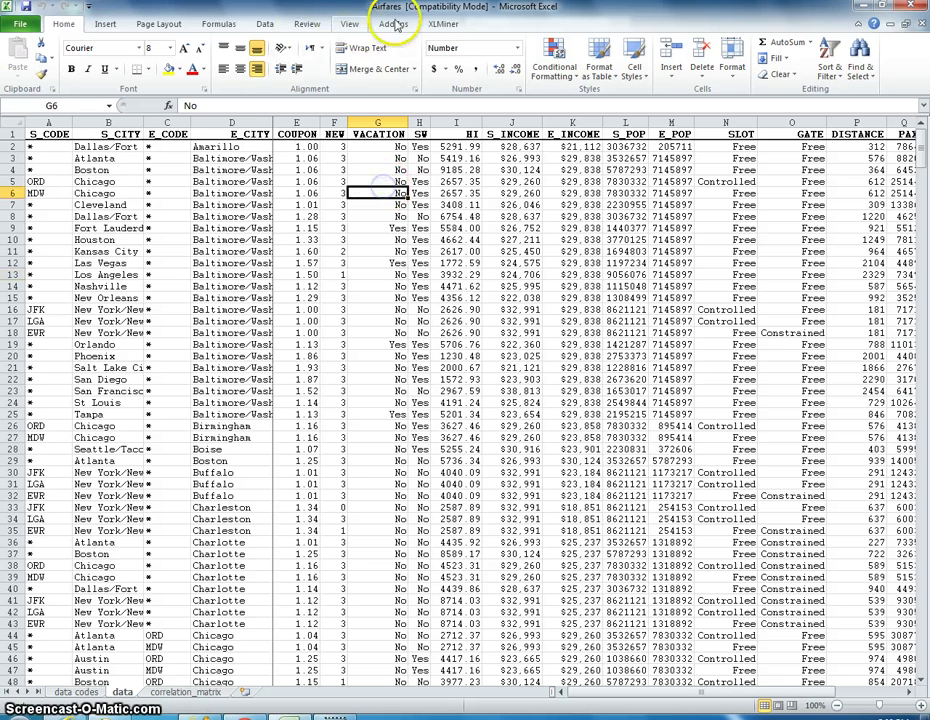
pyautogui.click(438, 23)
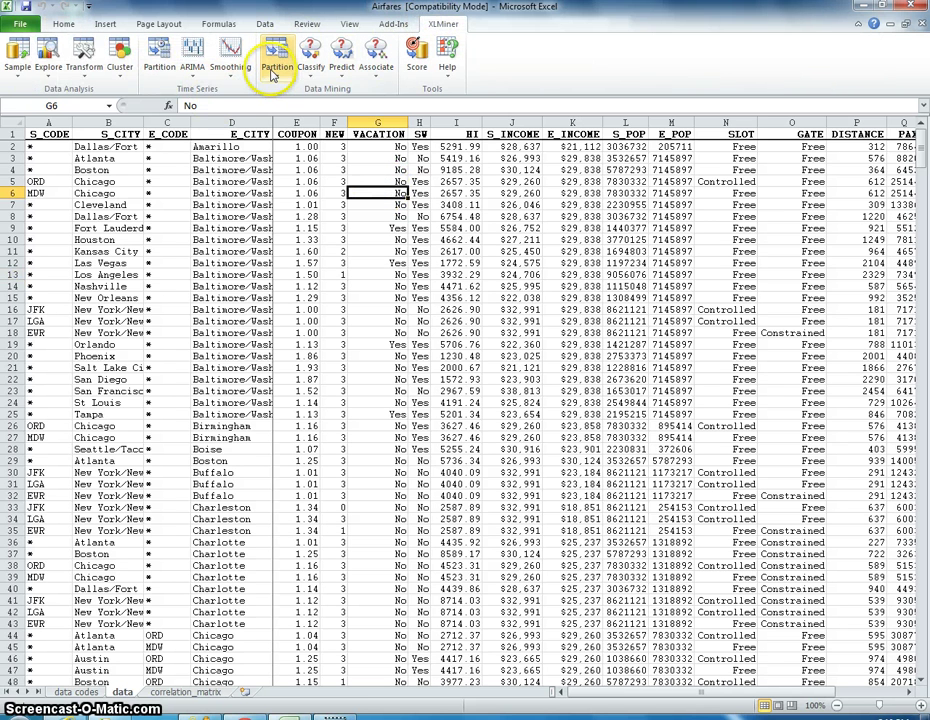
pyautogui.click(88, 80)
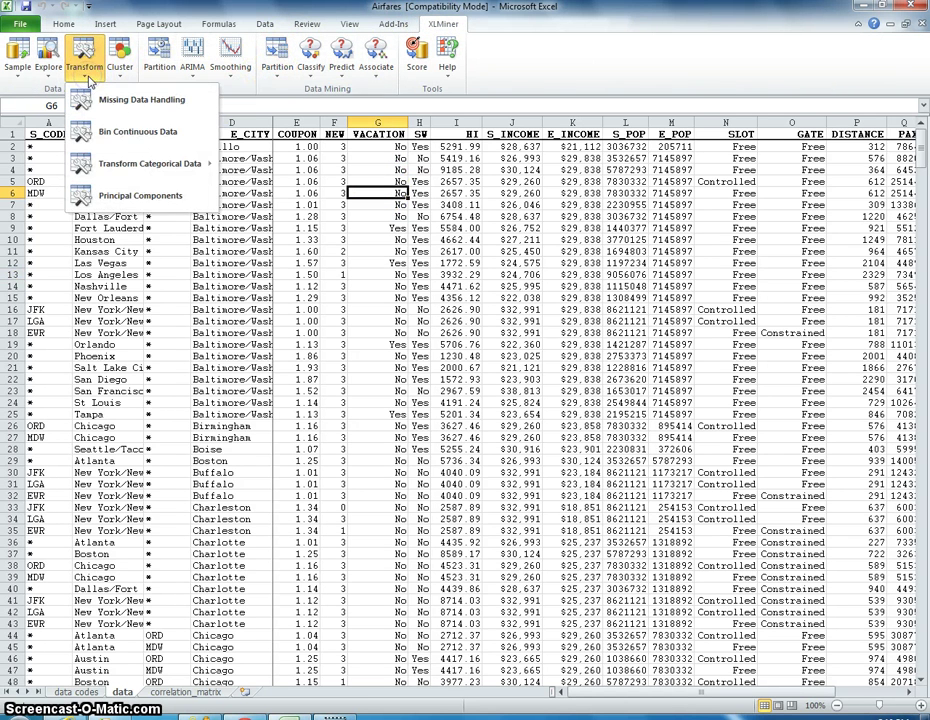
pyautogui.moveTo(163, 170)
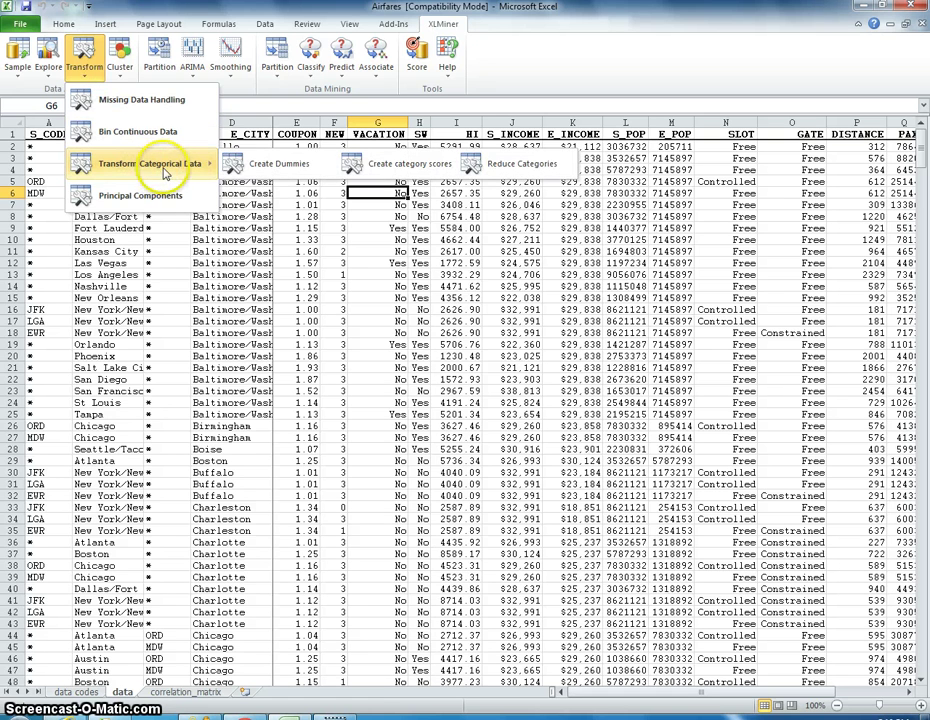
pyautogui.click(268, 163)
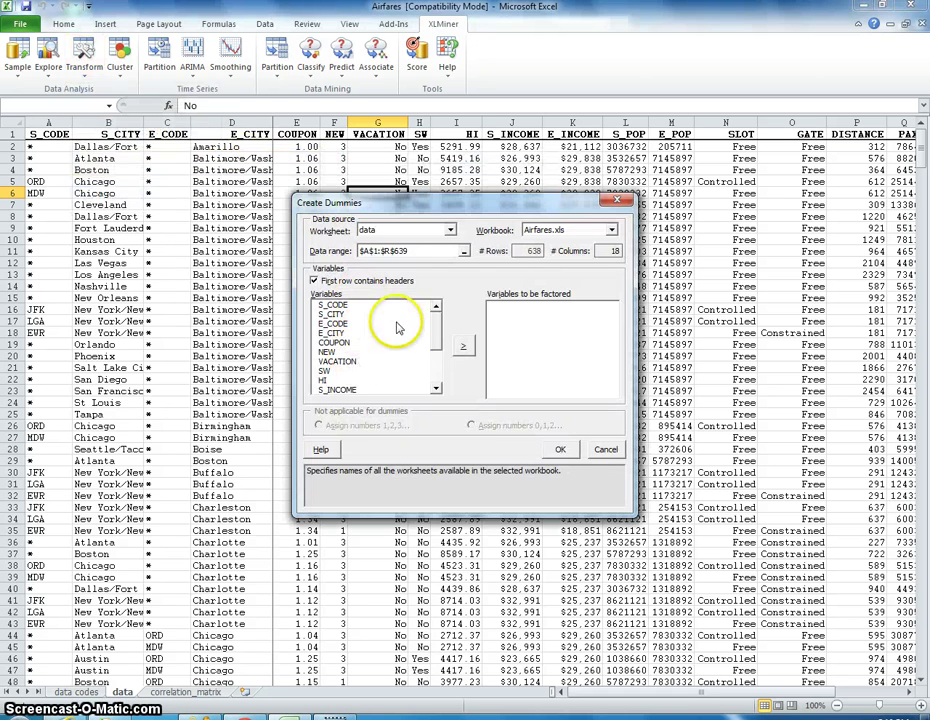
# - Factor SLOT, GATE and VACATION into dummy variables on a new CategoryVar1 sheet
pyautogui.moveTo(432, 320); pyautogui.dragTo(440, 360)
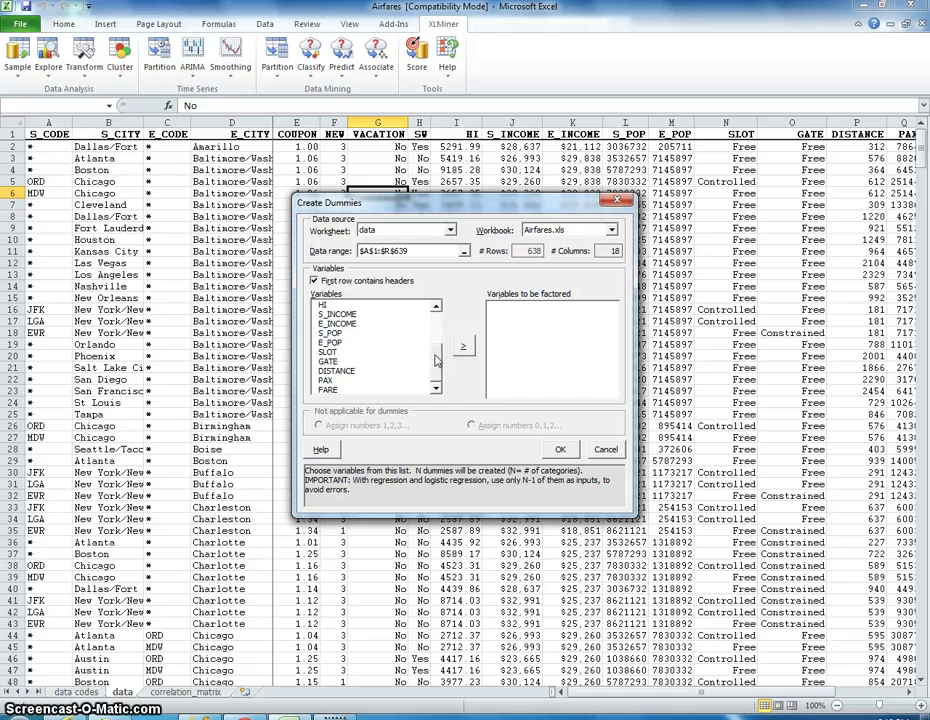
pyautogui.scroll(3, 440, 328)
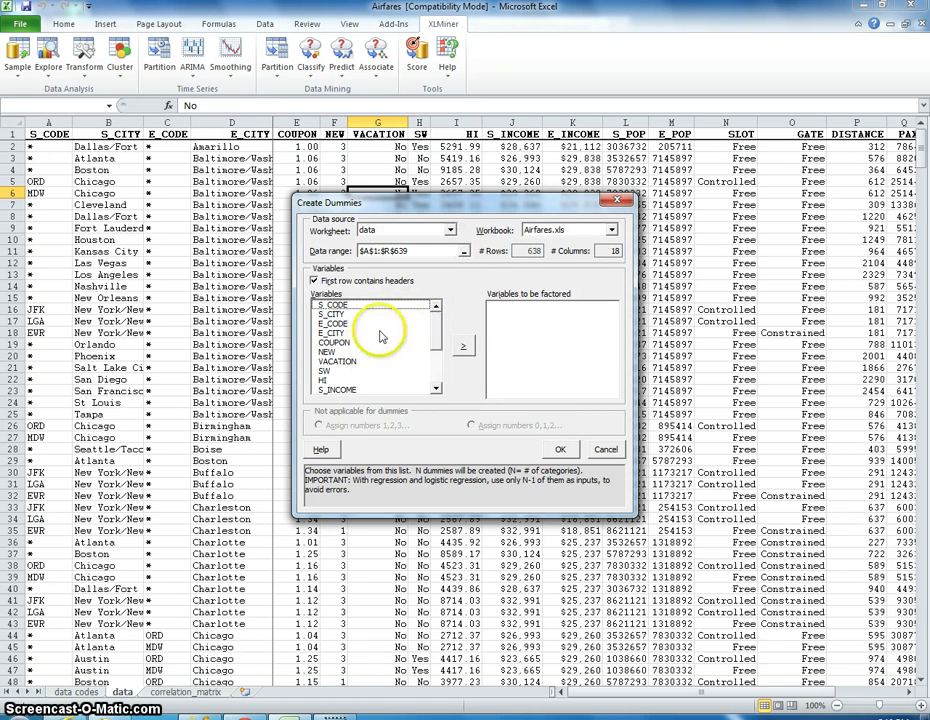
pyautogui.scroll(-3, 433, 373)
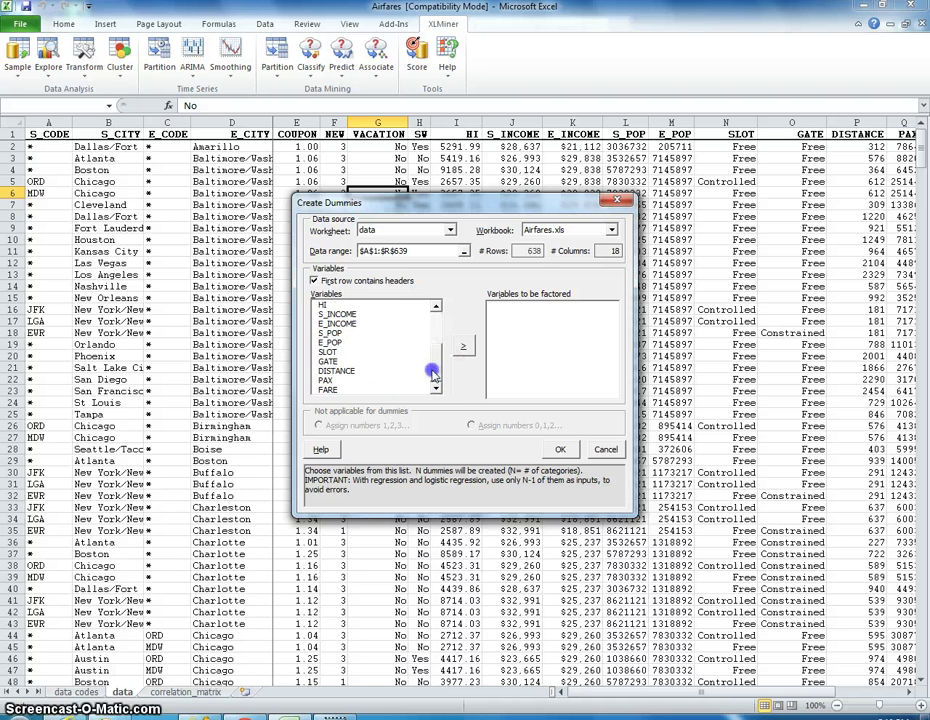
pyautogui.click(338, 353)
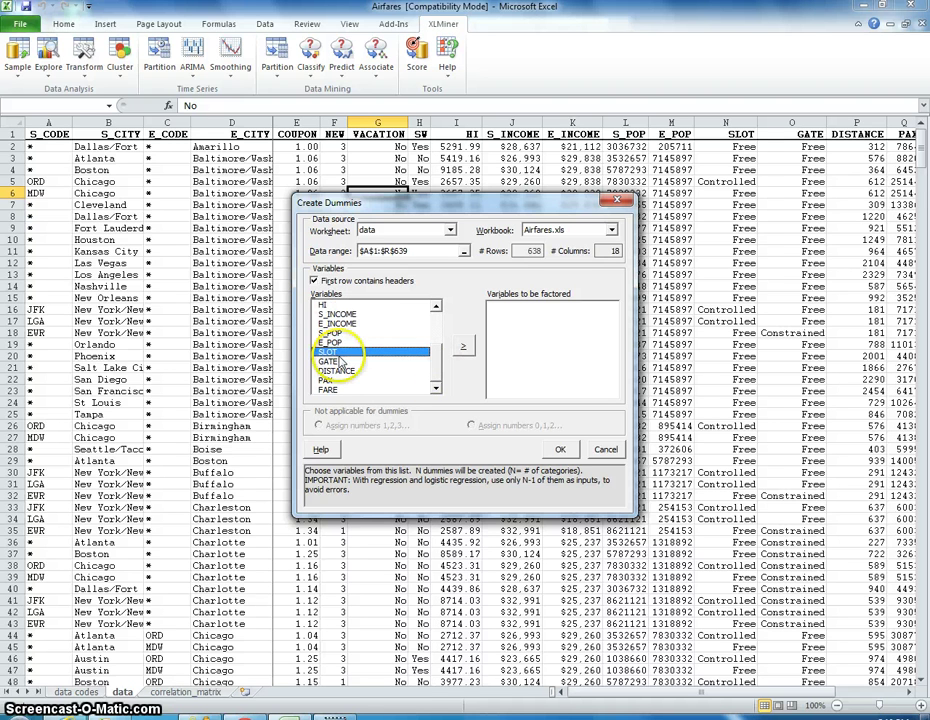
pyautogui.keyDown('ctrl'); pyautogui.click(343, 365); pyautogui.keyUp('ctrl')
pyautogui.click(462, 345)
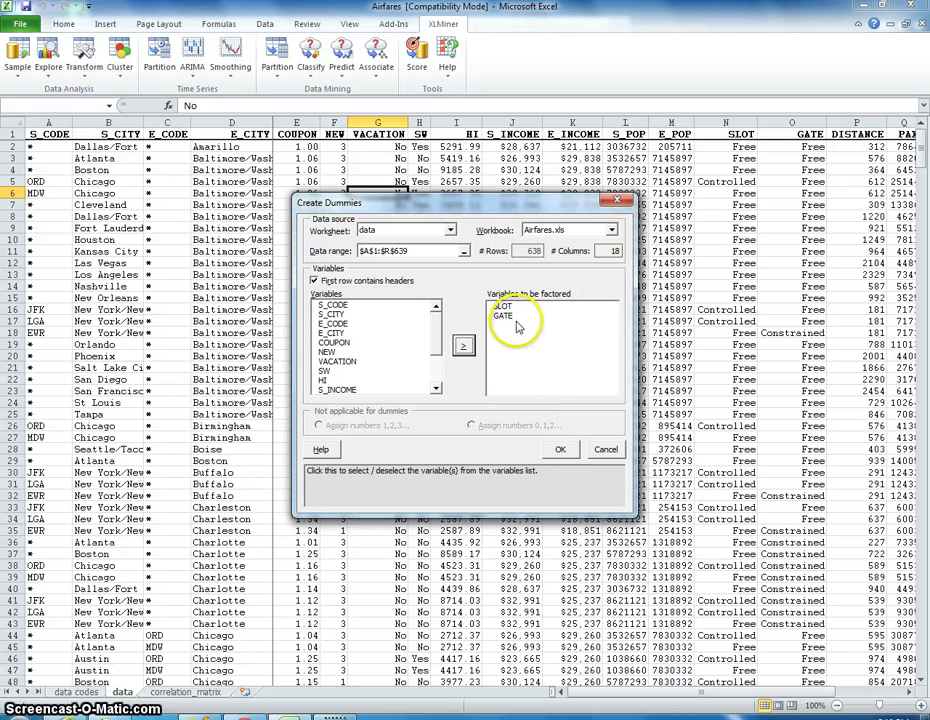
pyautogui.click(338, 361)
pyautogui.click(462, 346)
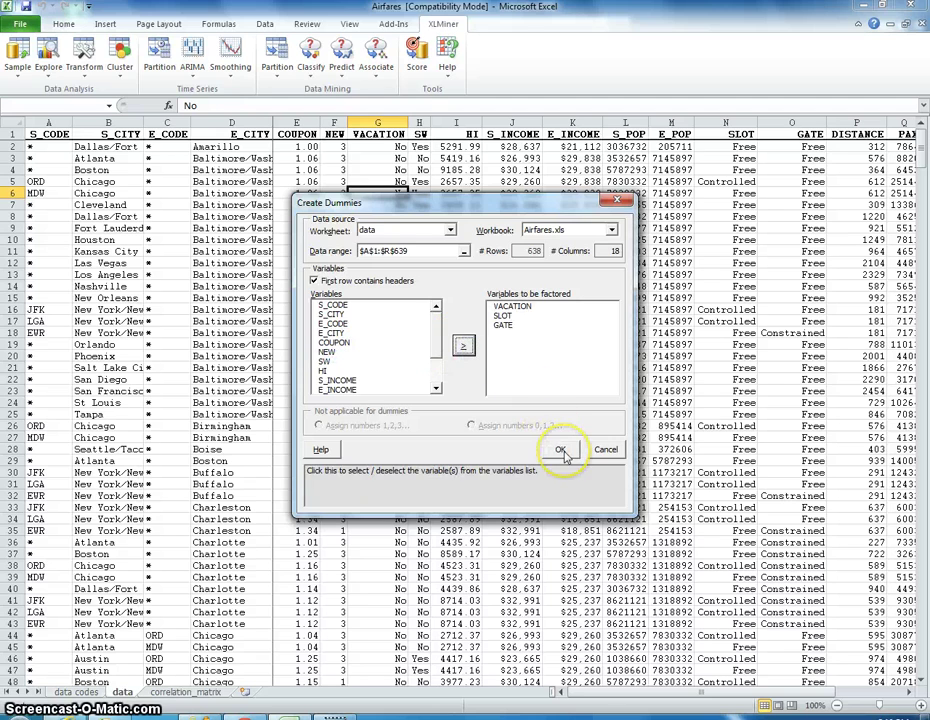
pyautogui.click(561, 451)
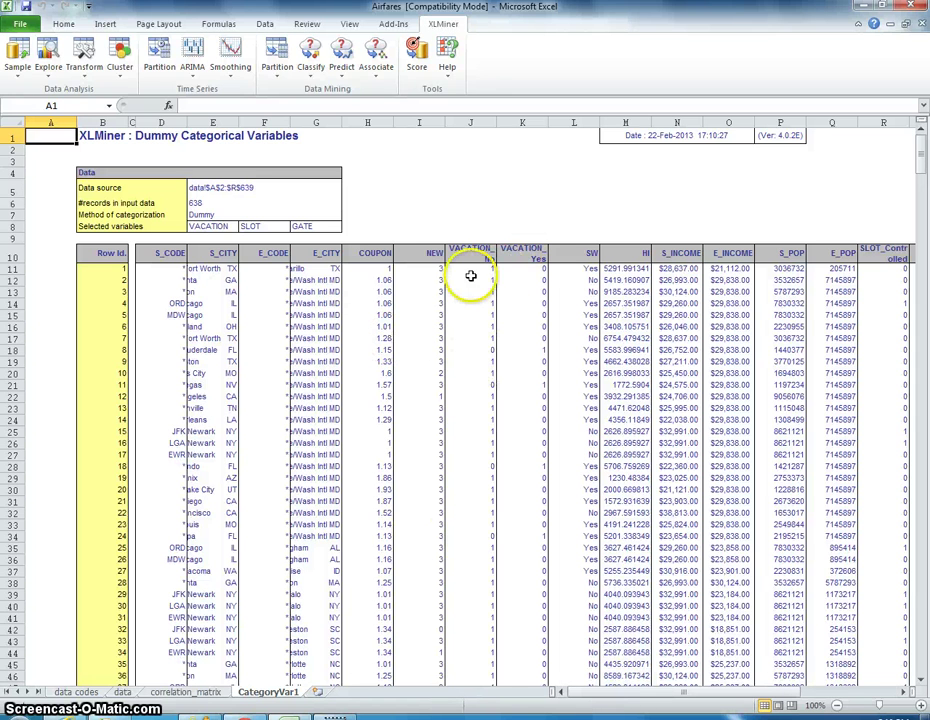
pyautogui.click(471, 280)
pyautogui.click(522, 270)
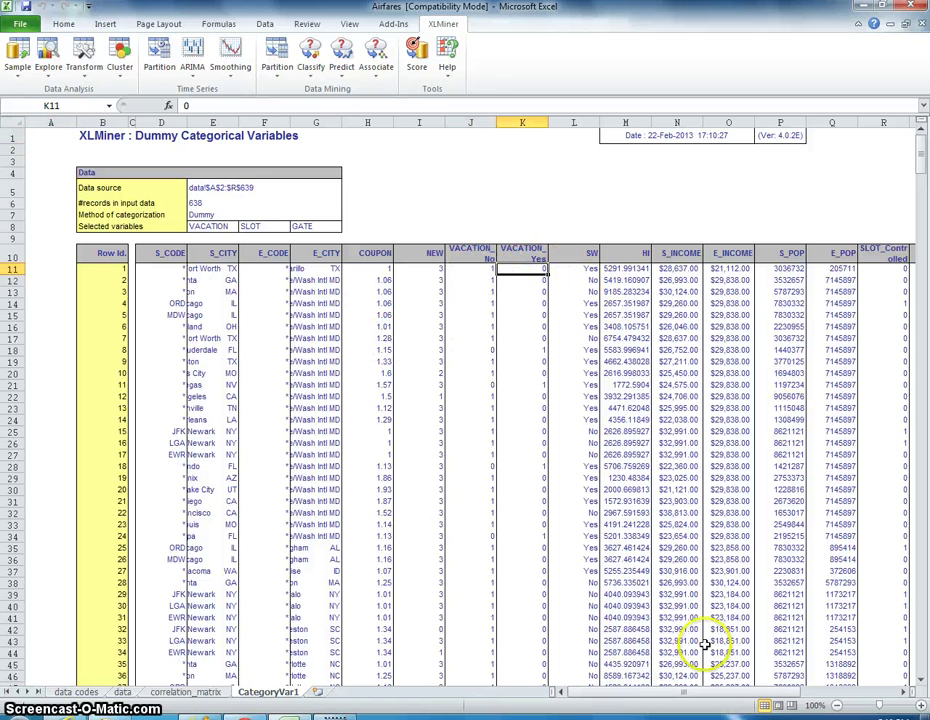
pyautogui.moveTo(470, 252); pyautogui.dragTo(466, 456)
pyautogui.click(522, 122)
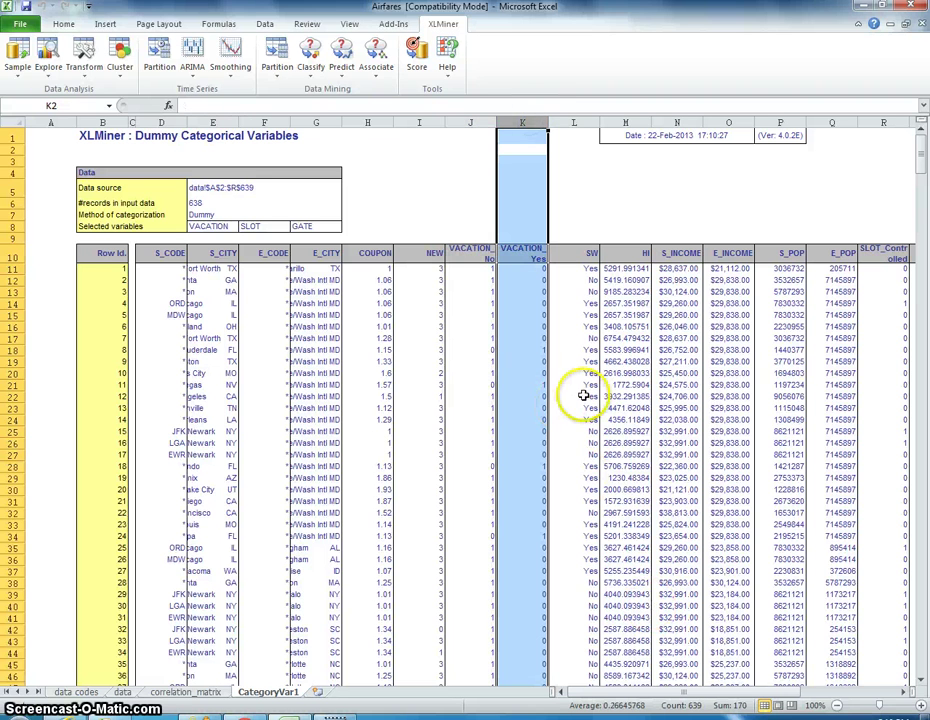
pyautogui.moveTo(737, 691); pyautogui.dragTo(793, 690)
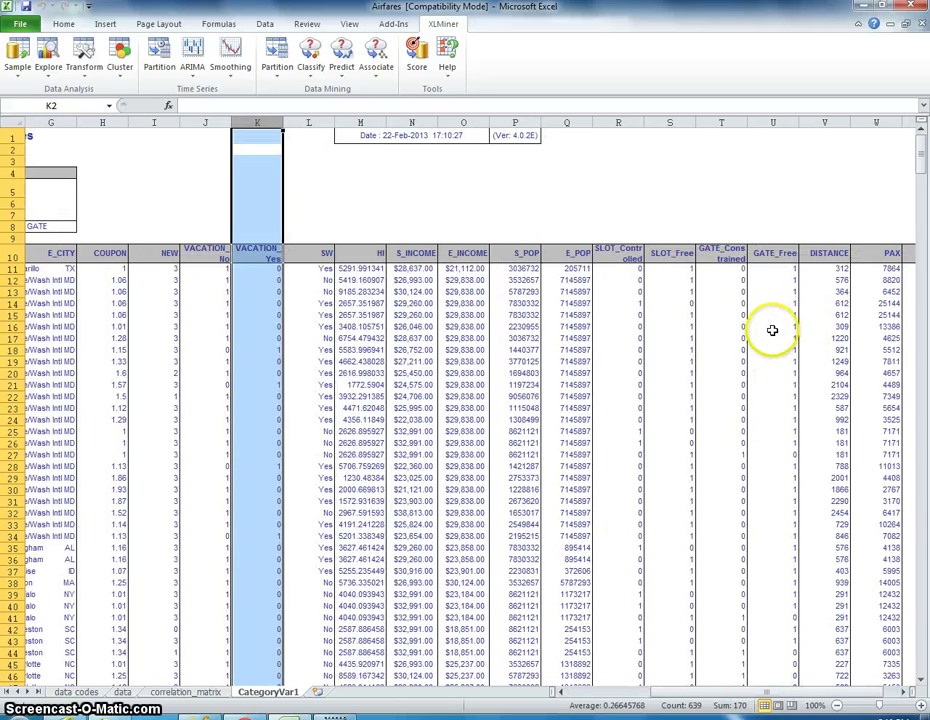
pyautogui.click(768, 122)
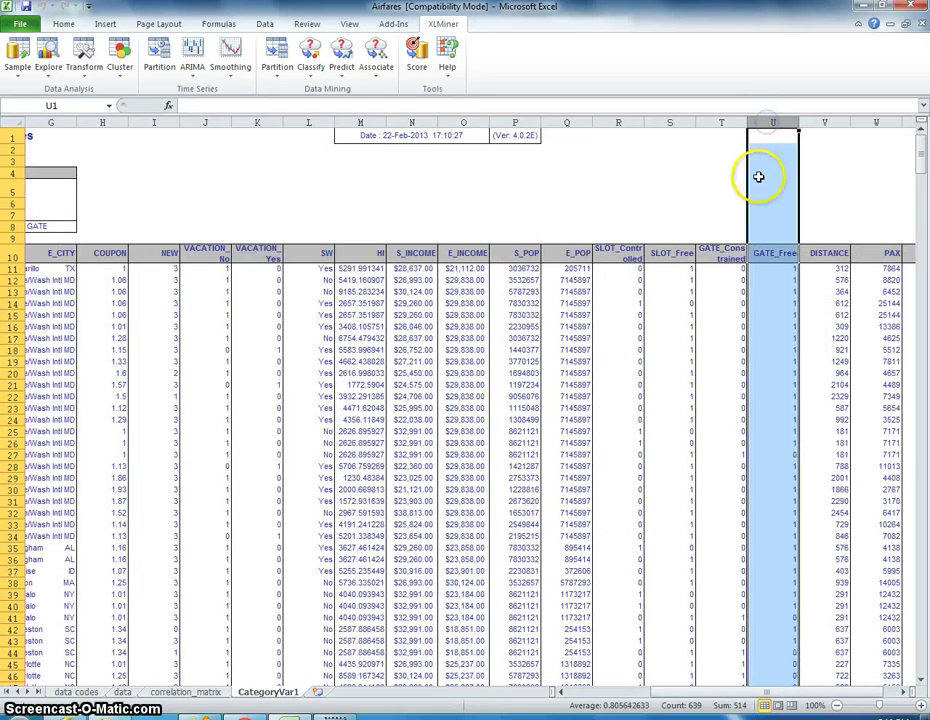
pyautogui.click(664, 122)
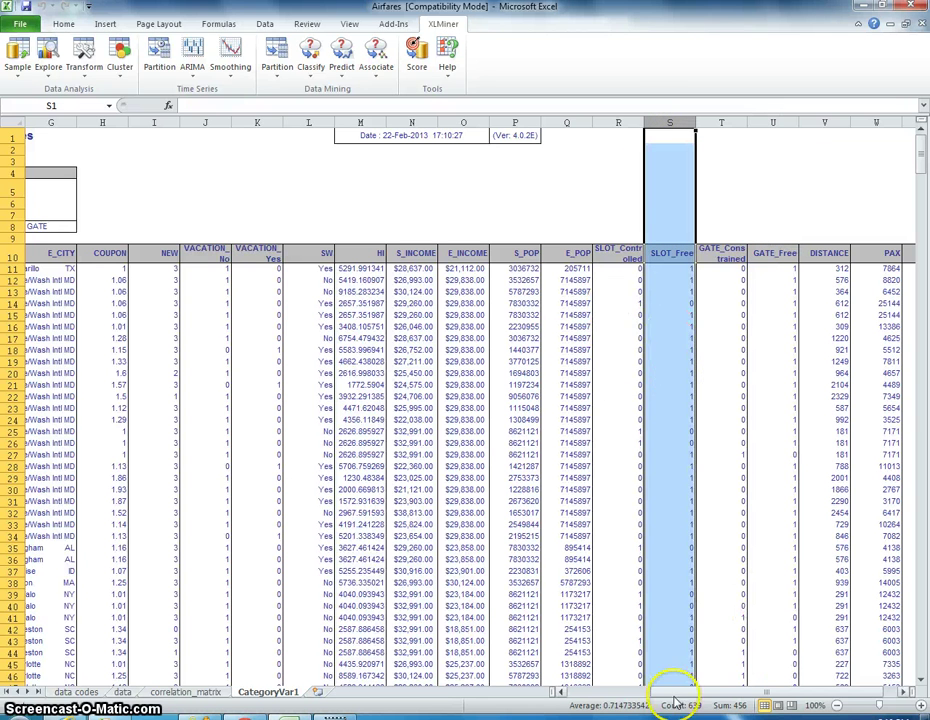
pyautogui.moveTo(675, 691); pyautogui.dragTo(470, 695)
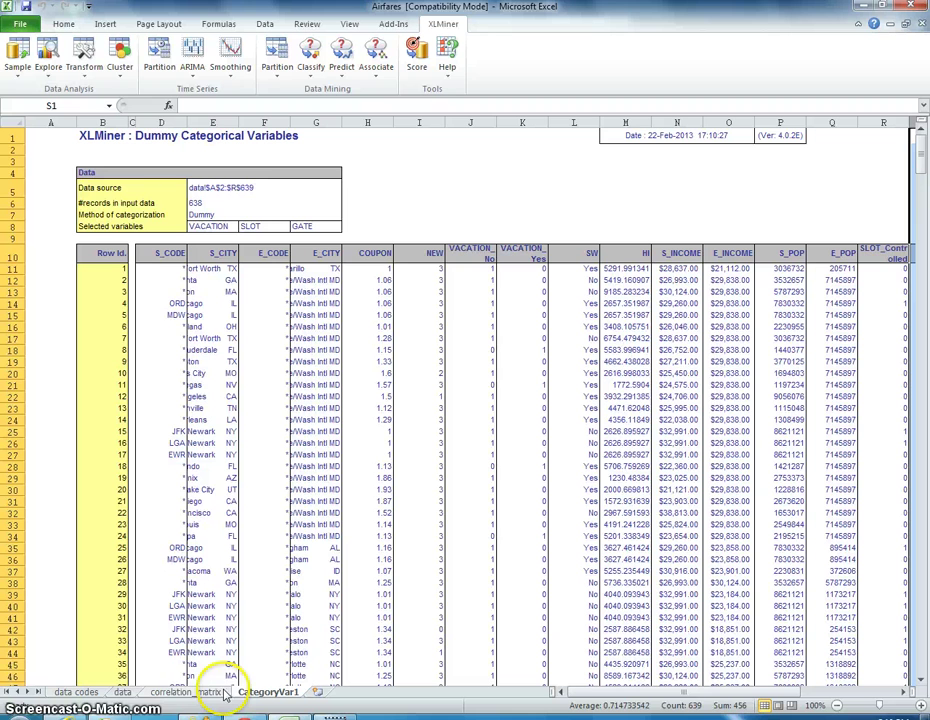
pyautogui.click(266, 537)
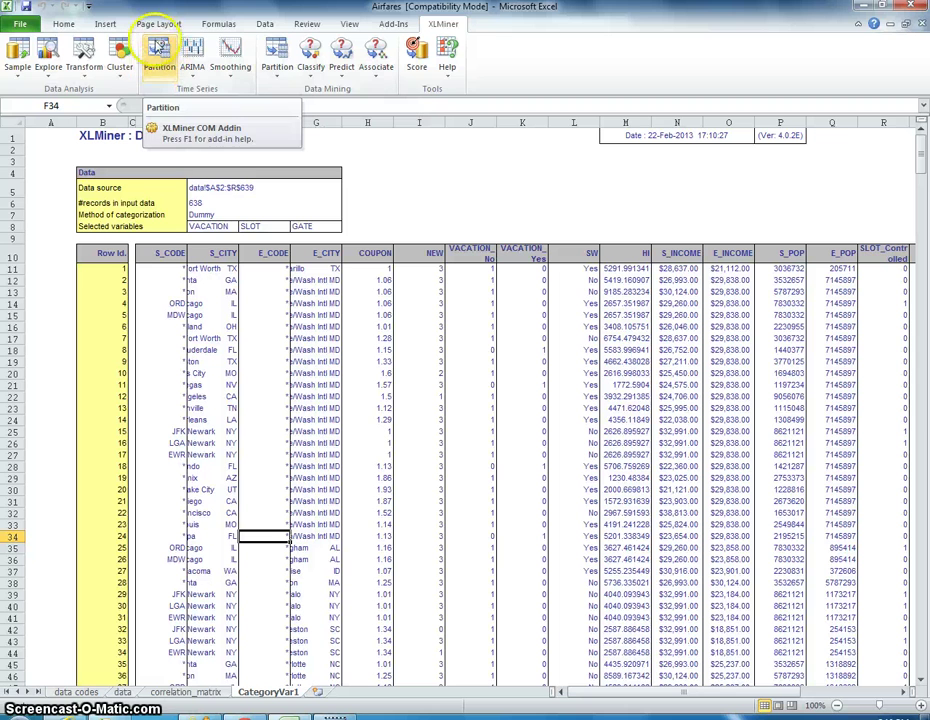
# - Standard-partition COUPON through FARE randomly 60/40 into 383 training and 255 validation rows
pyautogui.click(276, 62)
pyautogui.click(333, 104)
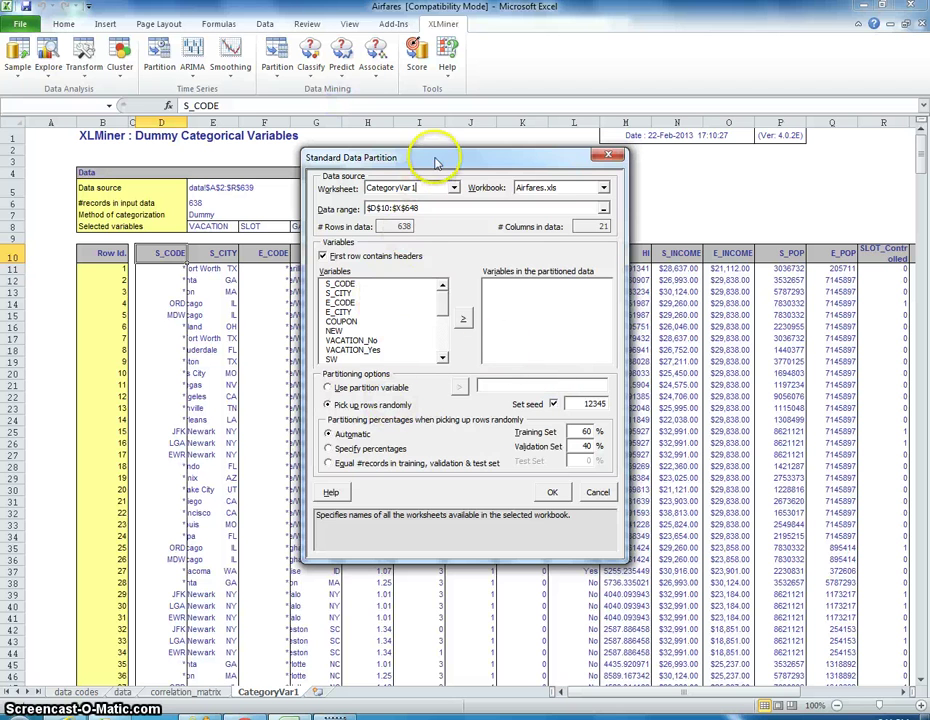
pyautogui.moveTo(434, 158); pyautogui.dragTo(533, 201)
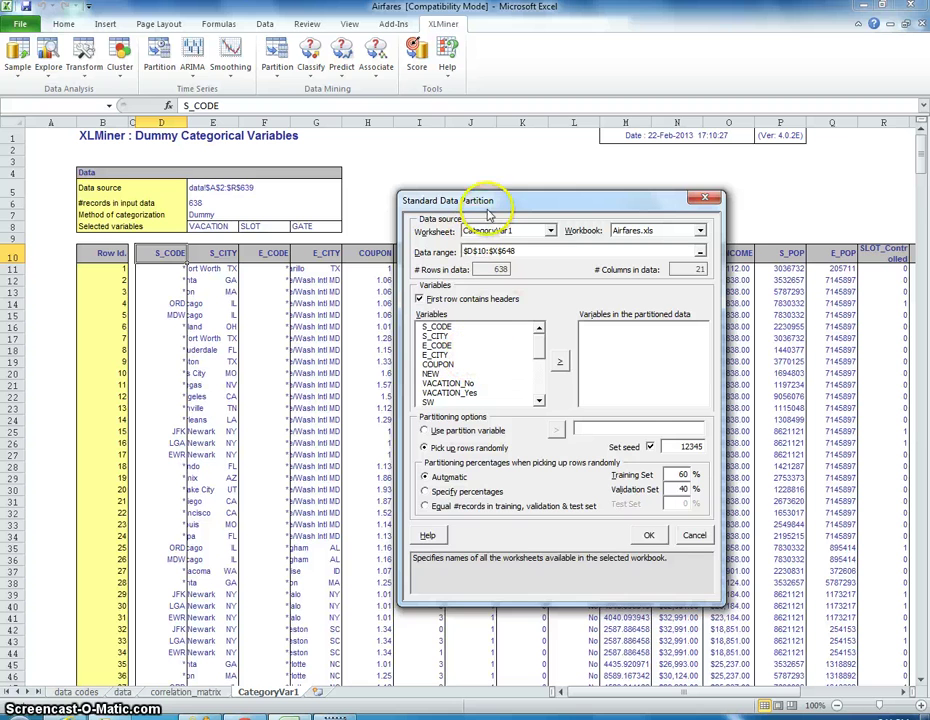
pyautogui.moveTo(488, 211); pyautogui.dragTo(527, 193)
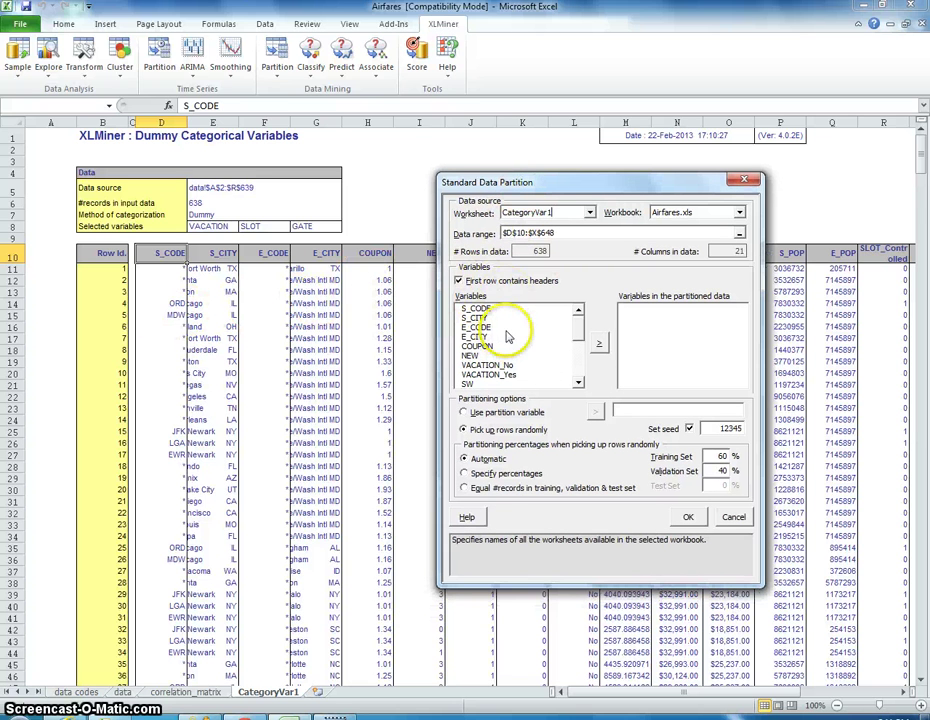
pyautogui.moveTo(579, 318); pyautogui.dragTo(573, 388)
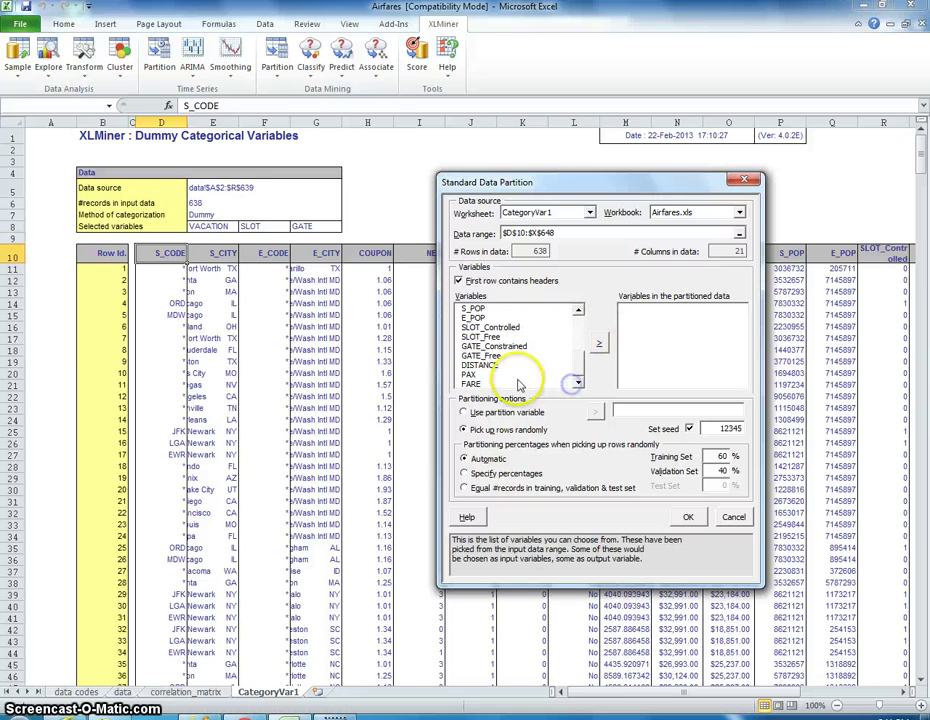
pyautogui.moveTo(506, 385); pyautogui.dragTo(472, 308)
pyautogui.click(598, 345)
pyautogui.moveTo(578, 368)
pyautogui.mouseDown()
pyautogui.moveTo(578, 322)
pyautogui.moveTo(586, 378)
pyautogui.mouseUp()
pyautogui.click(605, 344)
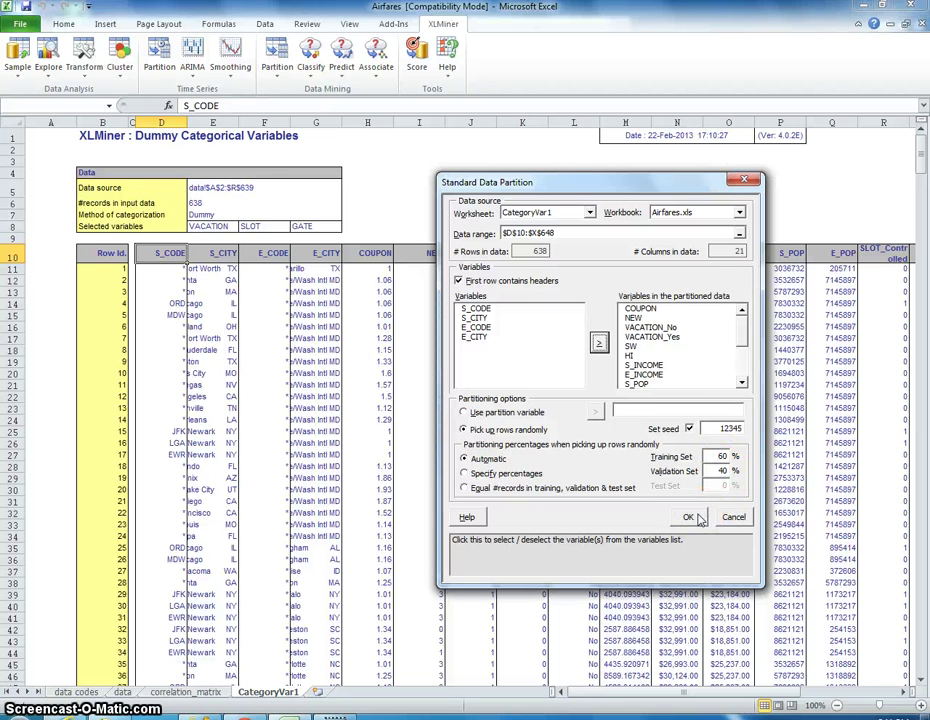
pyautogui.click(697, 517)
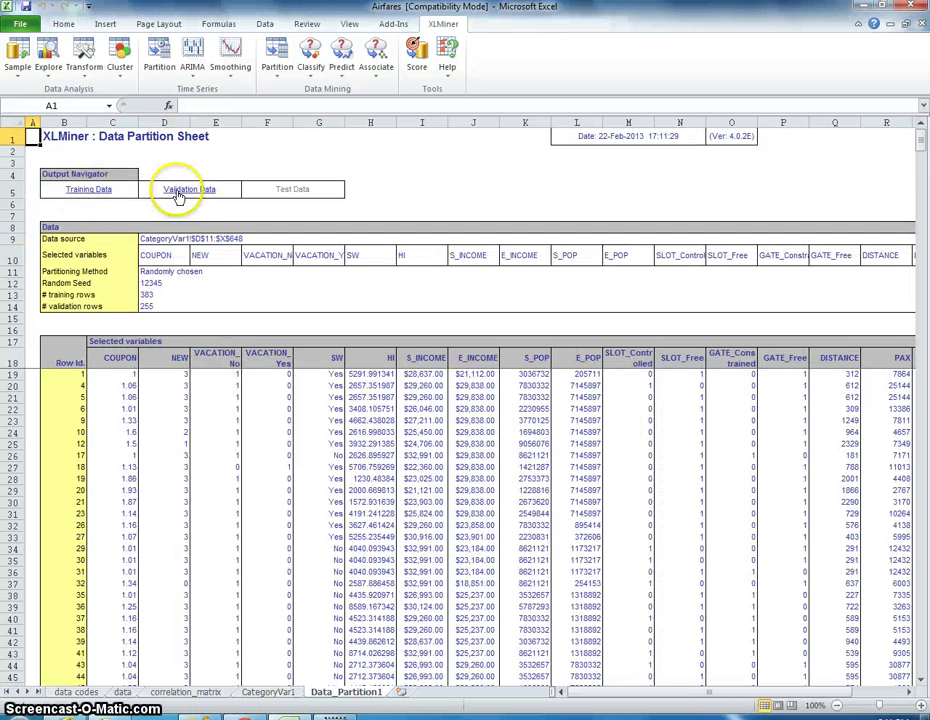
# - Start a Multiple Linear Regression from XLMiner's Predict menu on the CategoryVar1 data
pyautogui.click(279, 464)
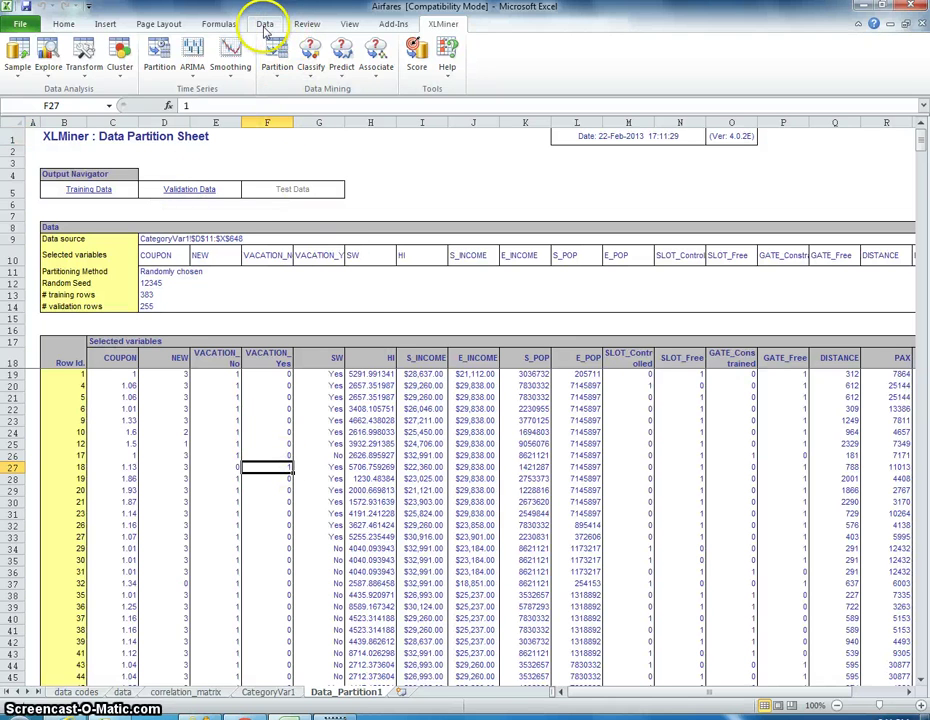
pyautogui.click(346, 72)
pyautogui.click(424, 481)
pyautogui.moveTo(675, 693); pyautogui.dragTo(694, 693)
pyautogui.moveTo(774, 697); pyautogui.dragTo(776, 695)
pyautogui.hscroll(-2, 783, 693)
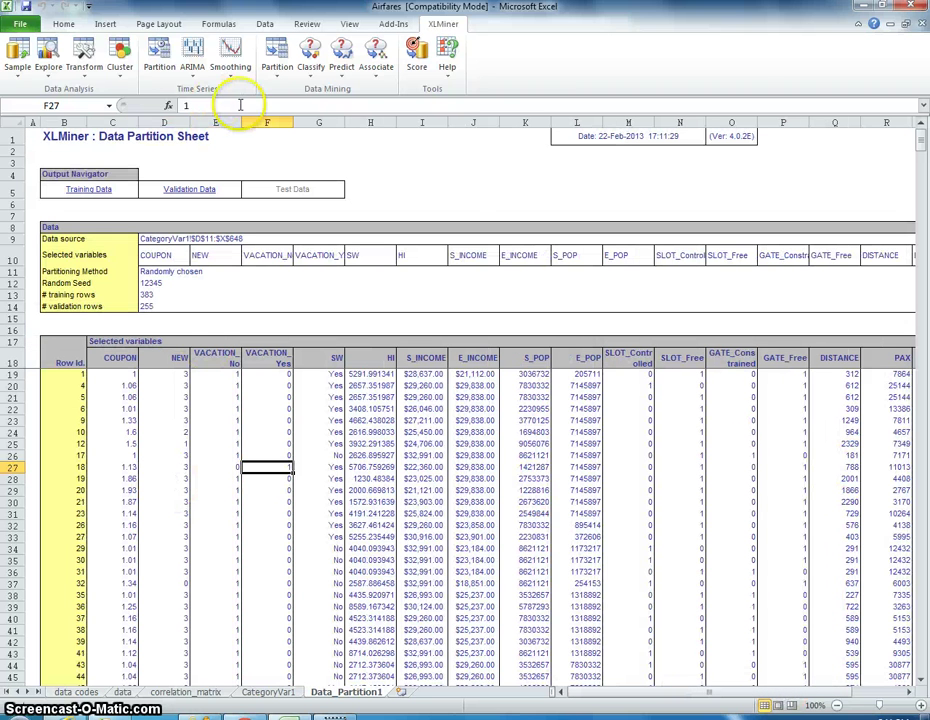
pyautogui.click(342, 56)
pyautogui.click(367, 102)
# - Add COUPON, NEW, HI and the other numeric columns as regression input variables
pyautogui.click(358, 333)
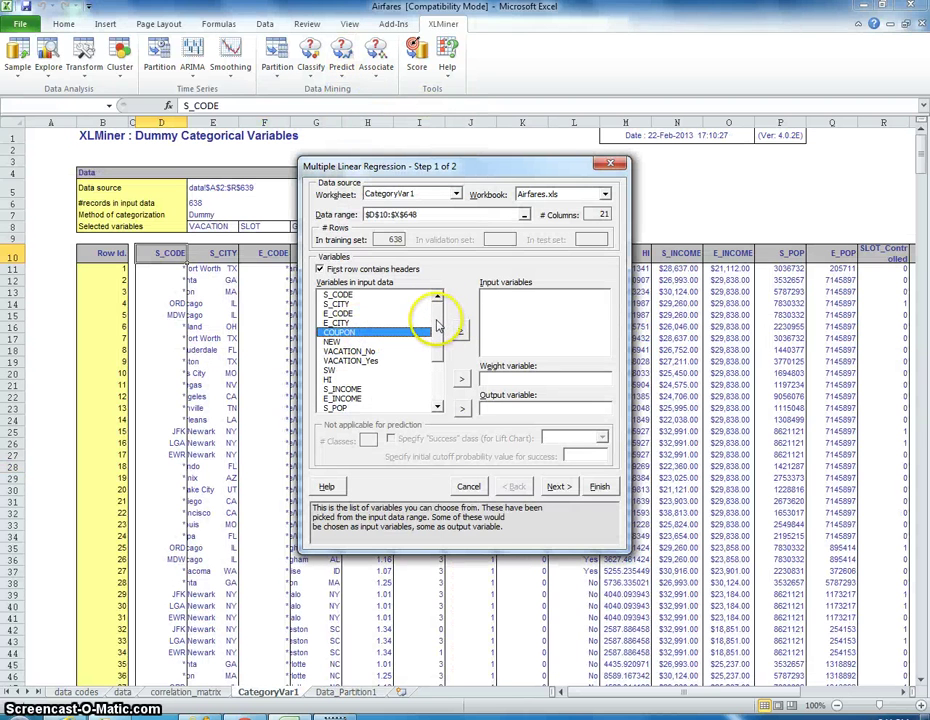
pyautogui.moveTo(425, 166); pyautogui.dragTo(540, 158)
pyautogui.moveTo(561, 316); pyautogui.dragTo(571, 397)
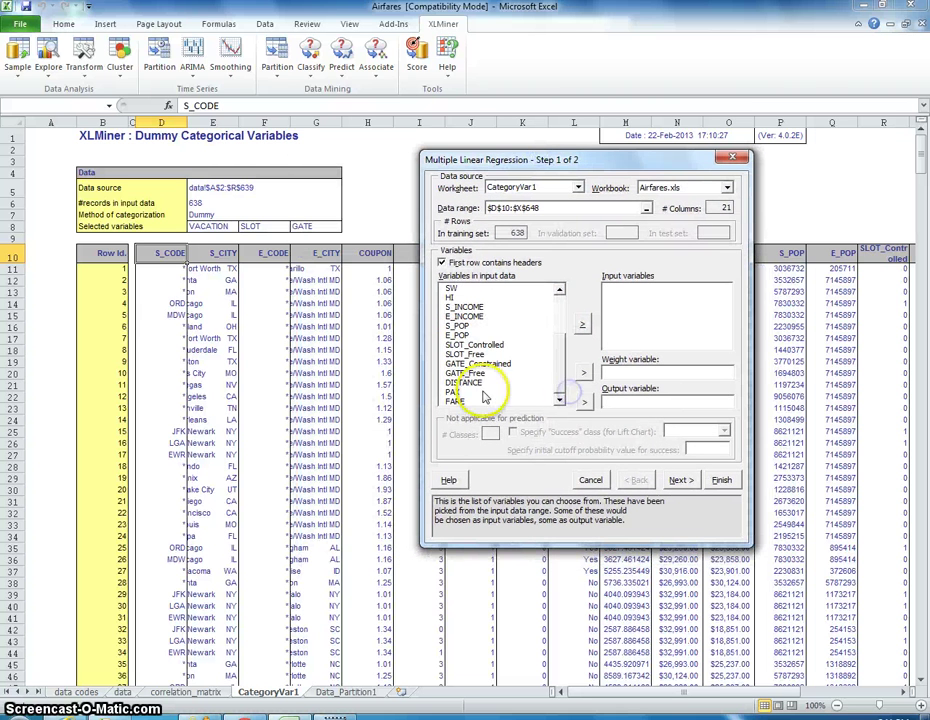
pyautogui.keyDown('shift'); pyautogui.click(483, 397); pyautogui.keyUp('shift')
pyautogui.click(584, 323)
pyautogui.click(573, 425)
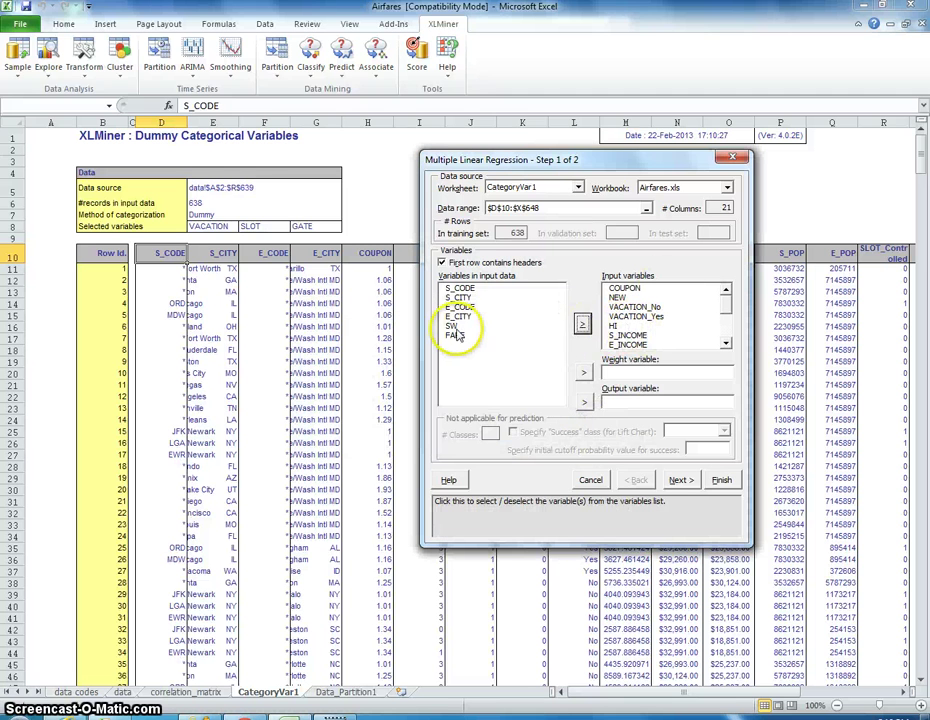
pyautogui.moveTo(520, 165); pyautogui.dragTo(200, 185)
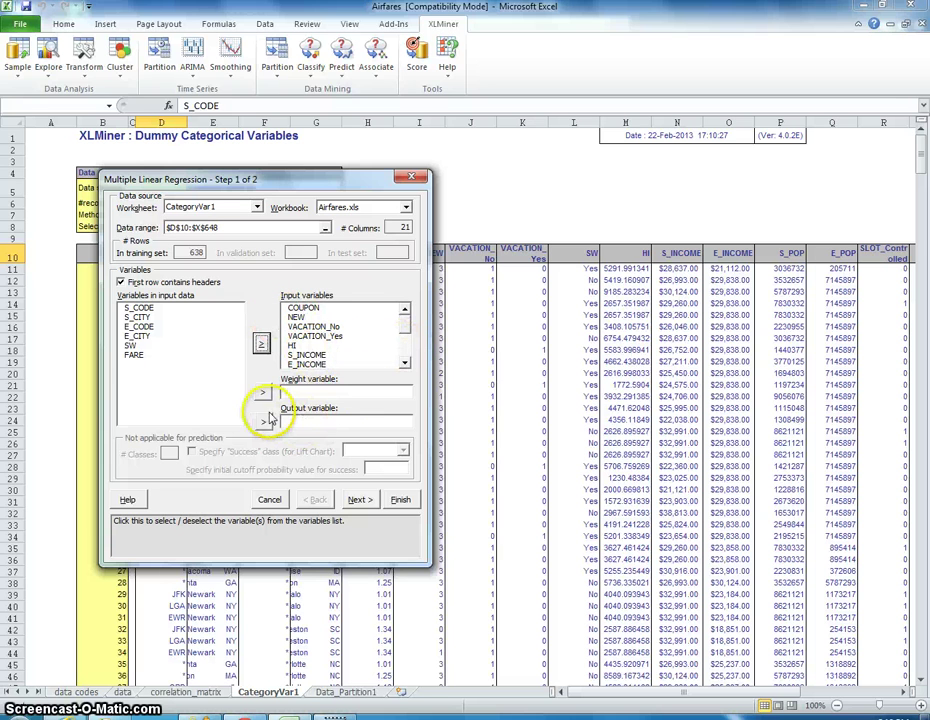
# - Make FARE the output variable and continue to the output options
pyautogui.click(136, 355)
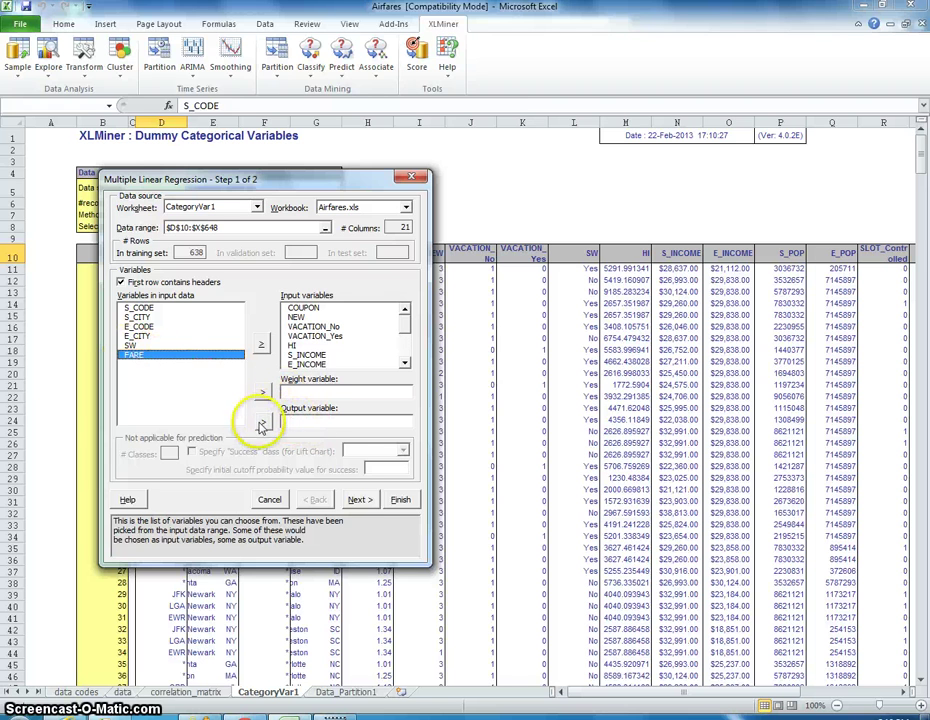
pyautogui.click(264, 421)
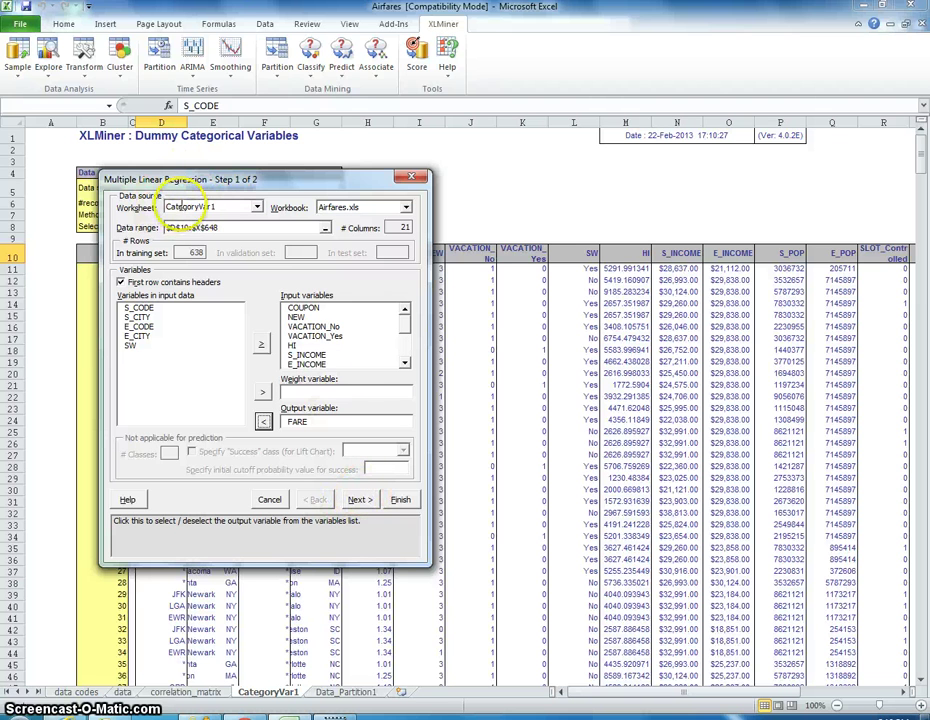
pyautogui.click(359, 499)
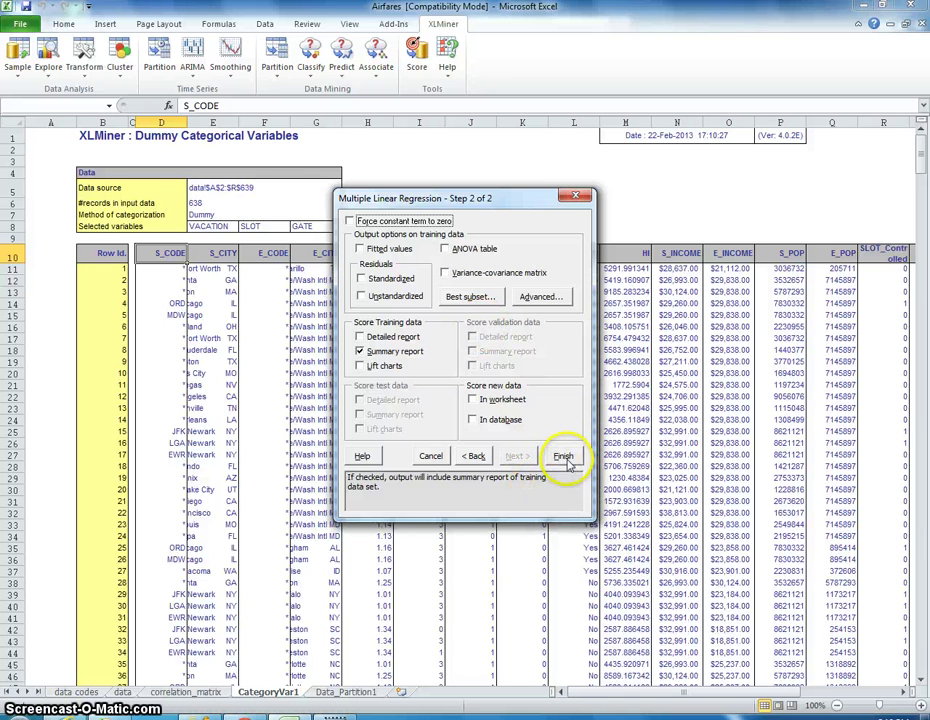
# - Run the FARE regression and check Multiple R-squared of 0.7458 on MLR_Output1
pyautogui.click(564, 459)
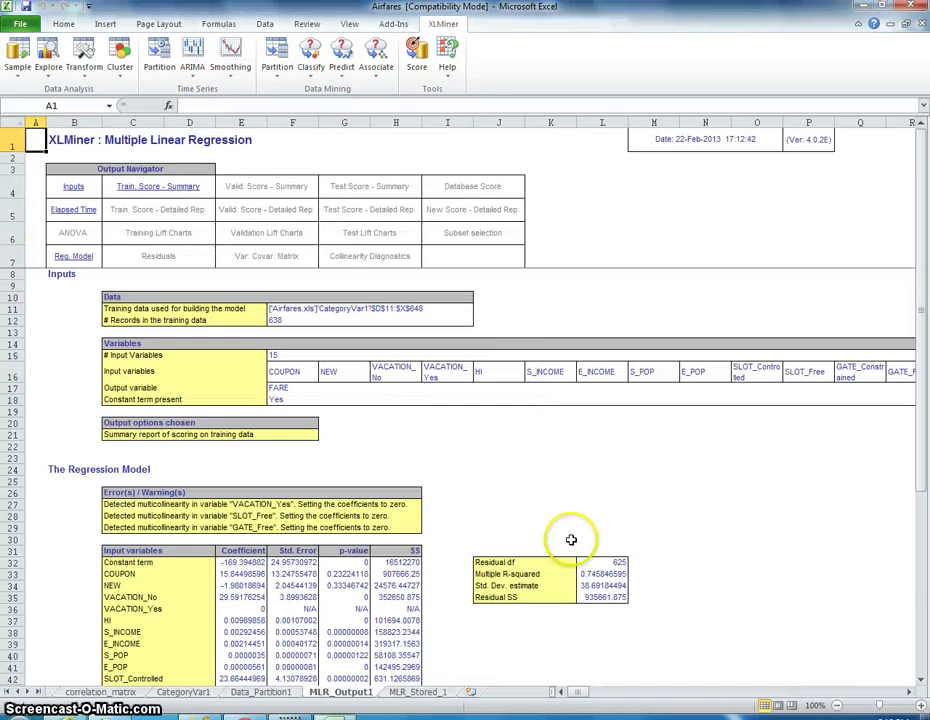
pyautogui.scroll(-4, 503, 470)
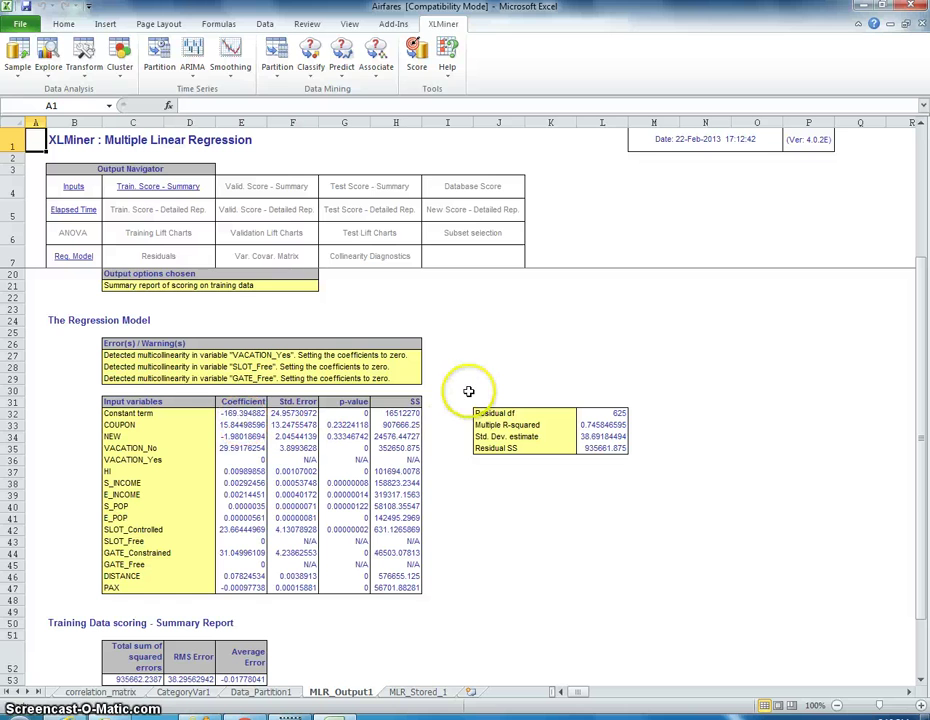
pyautogui.scroll(-2, 426, 494)
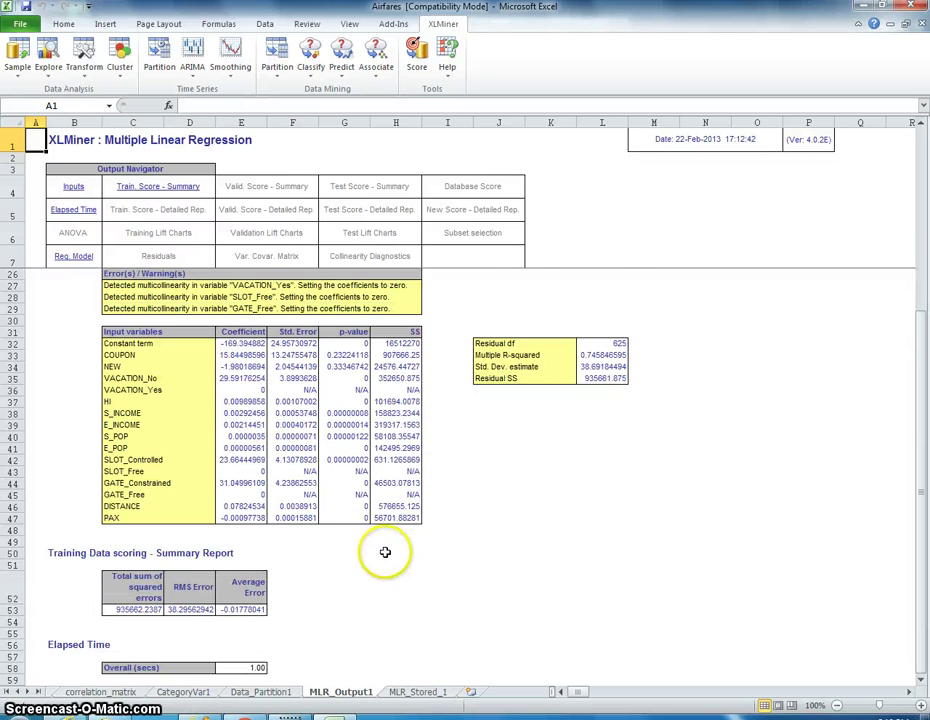
pyautogui.scroll(1, 384, 552)
pyautogui.scroll(-1, 384, 548)
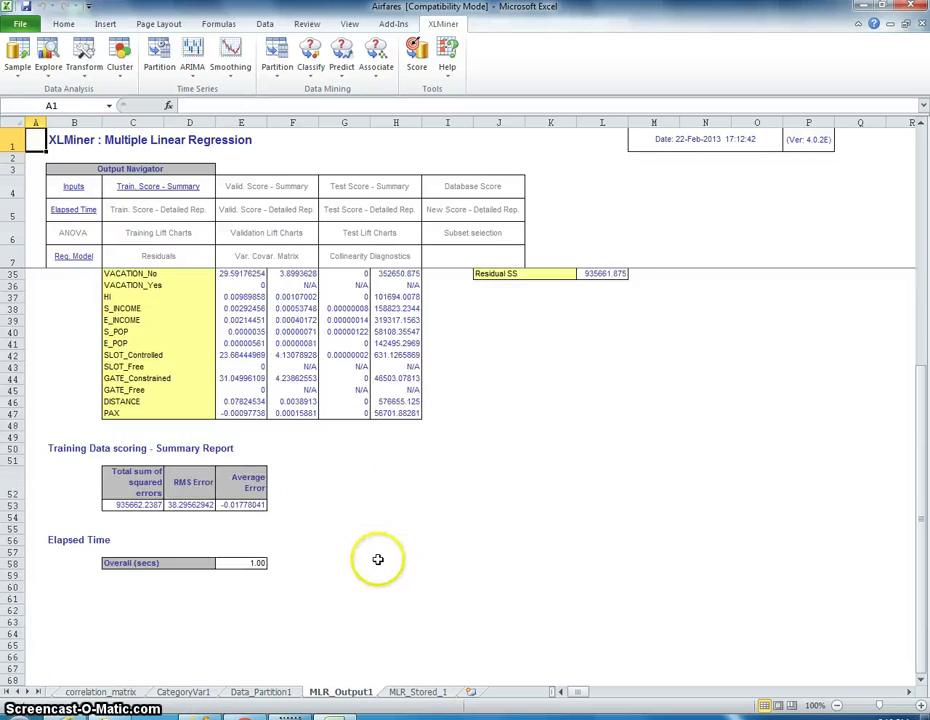
pyautogui.scroll(7, 379, 557)
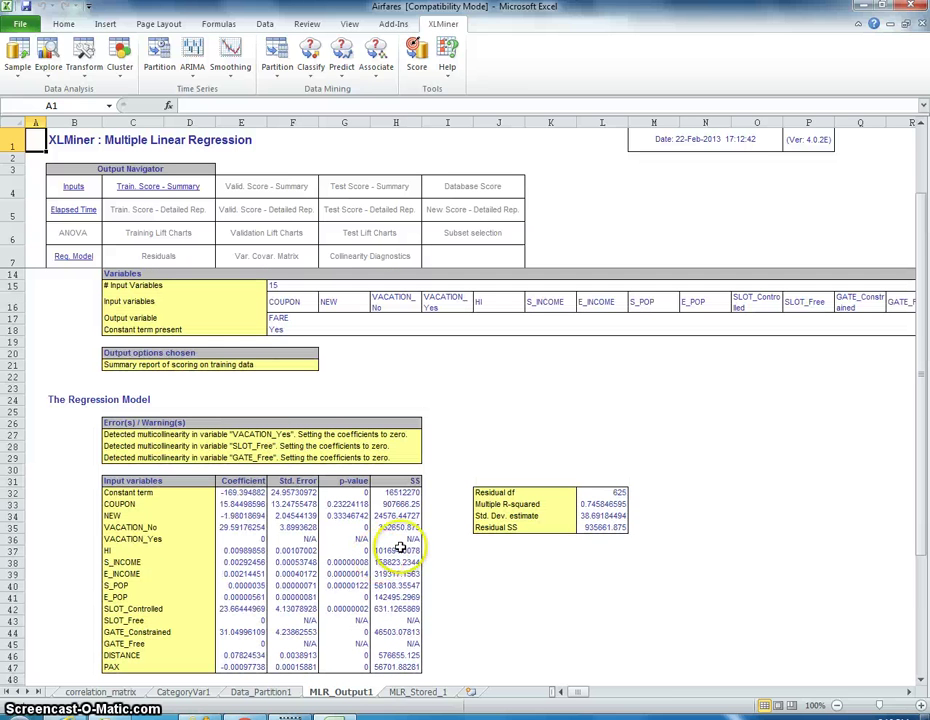
pyautogui.click(610, 505)
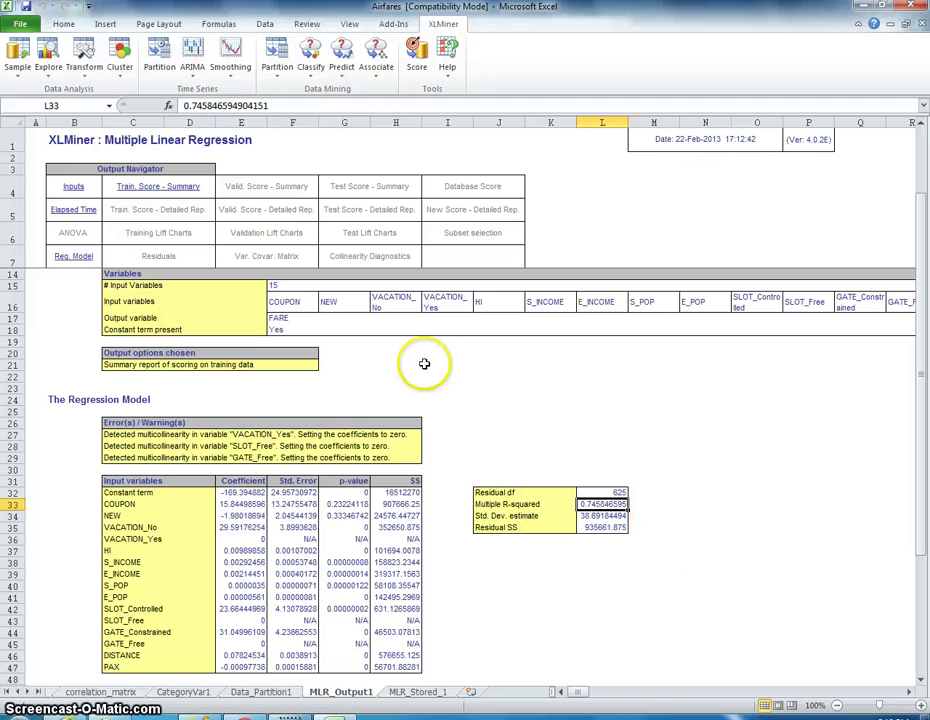
pyautogui.click(388, 399)
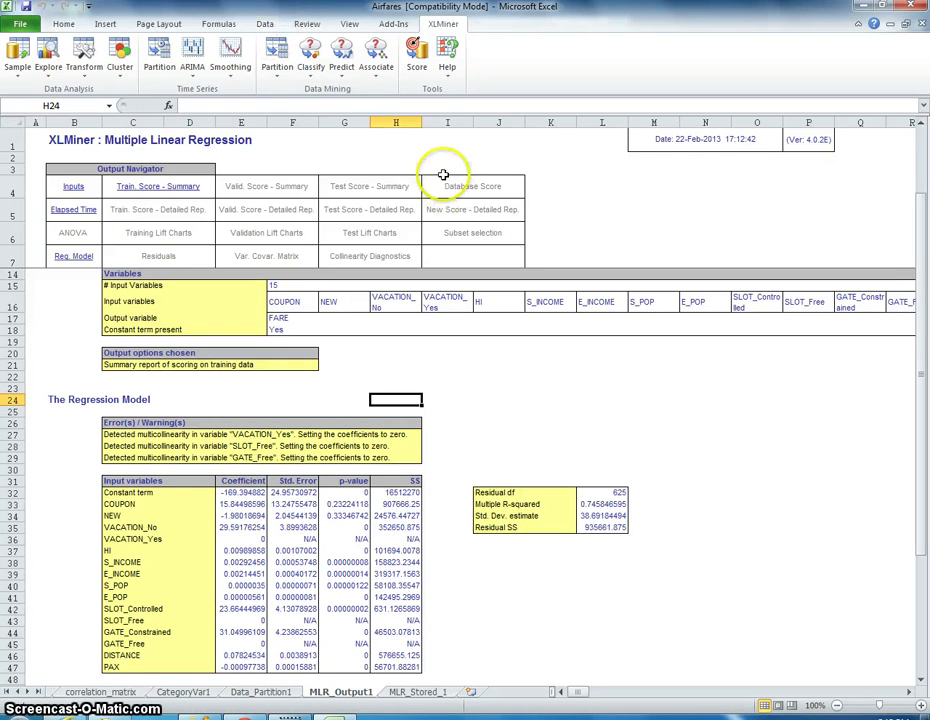
# - Rerun the FARE regression with best subset selection using exhaustive search
pyautogui.click(341, 83)
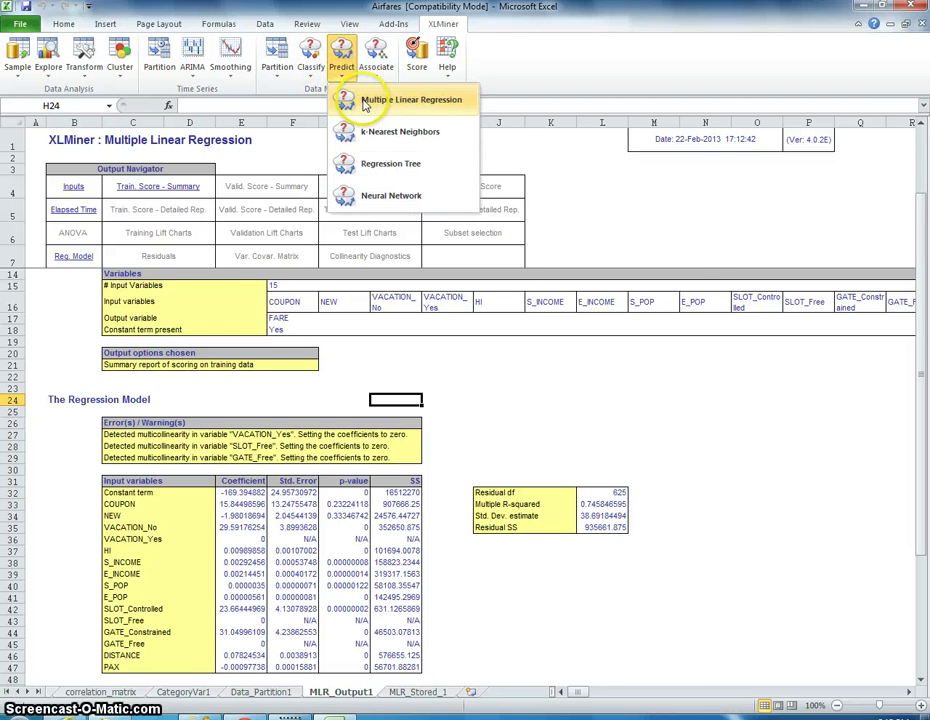
pyautogui.click(366, 102)
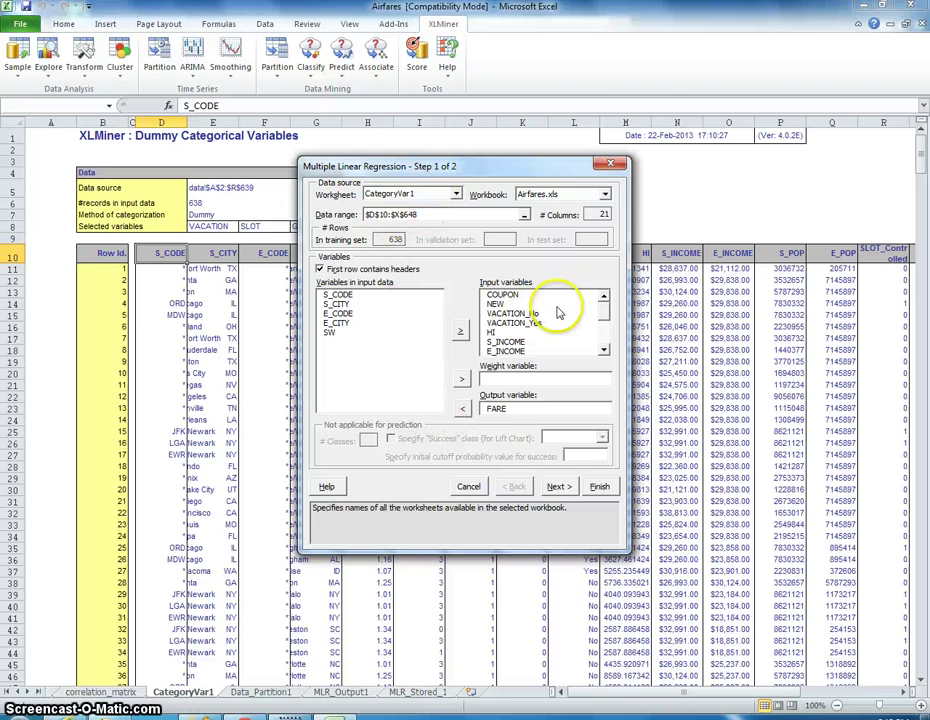
pyautogui.click(556, 489)
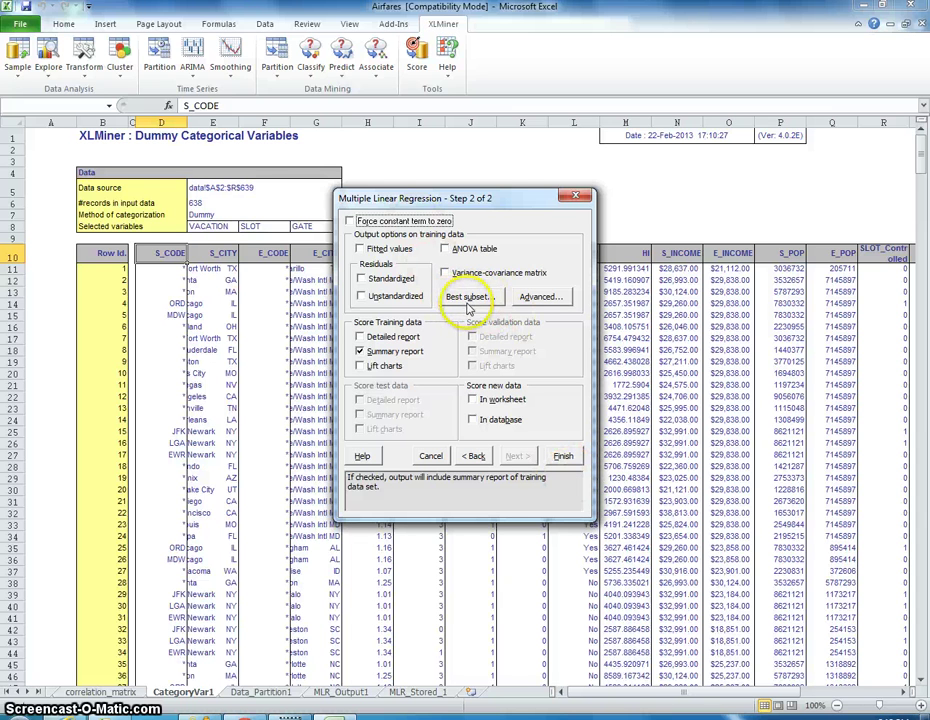
pyautogui.click(468, 298)
pyautogui.click(392, 276)
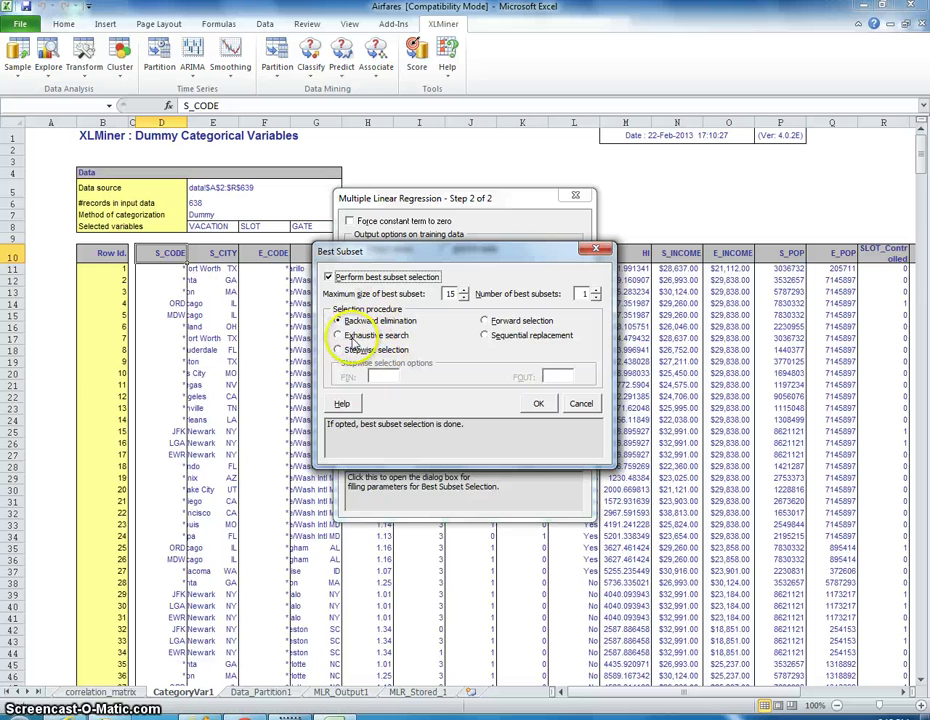
pyautogui.click(338, 336)
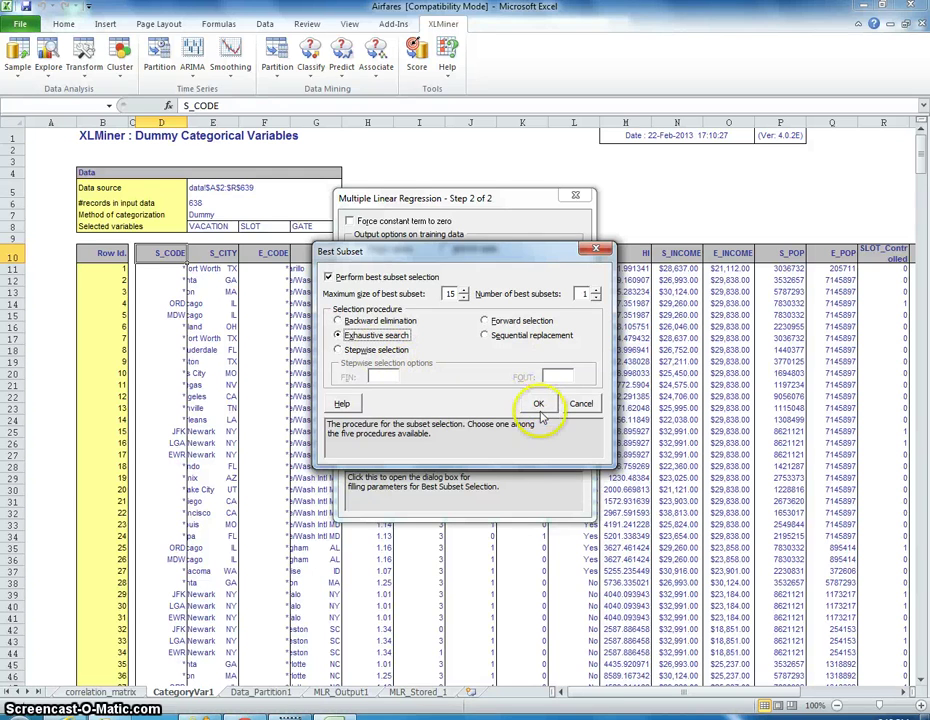
pyautogui.click(538, 406)
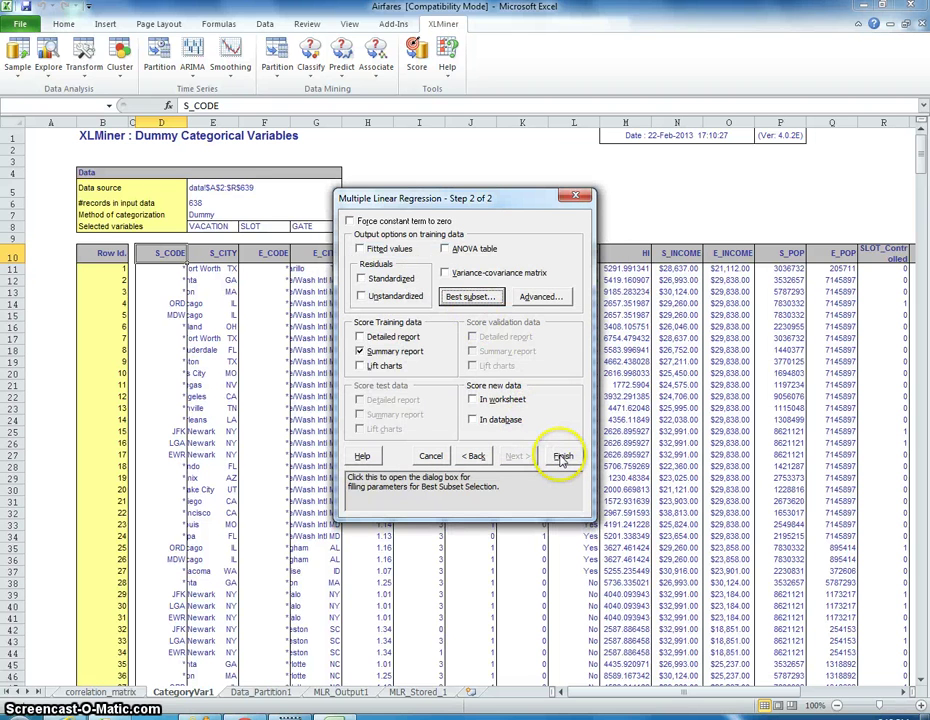
pyautogui.click(563, 457)
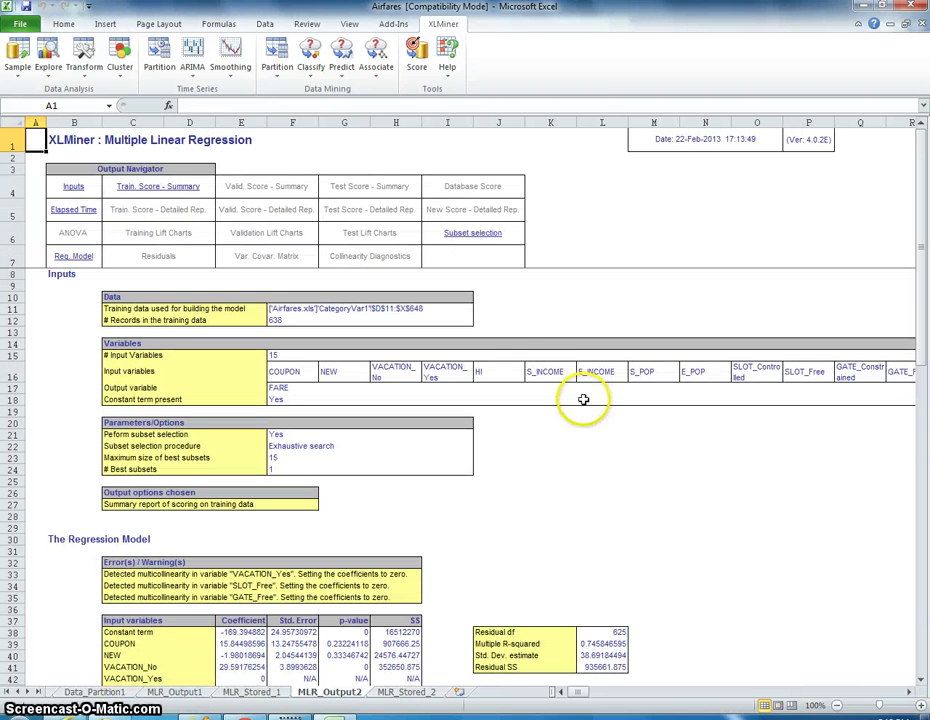
pyautogui.scroll(-6, 521, 369)
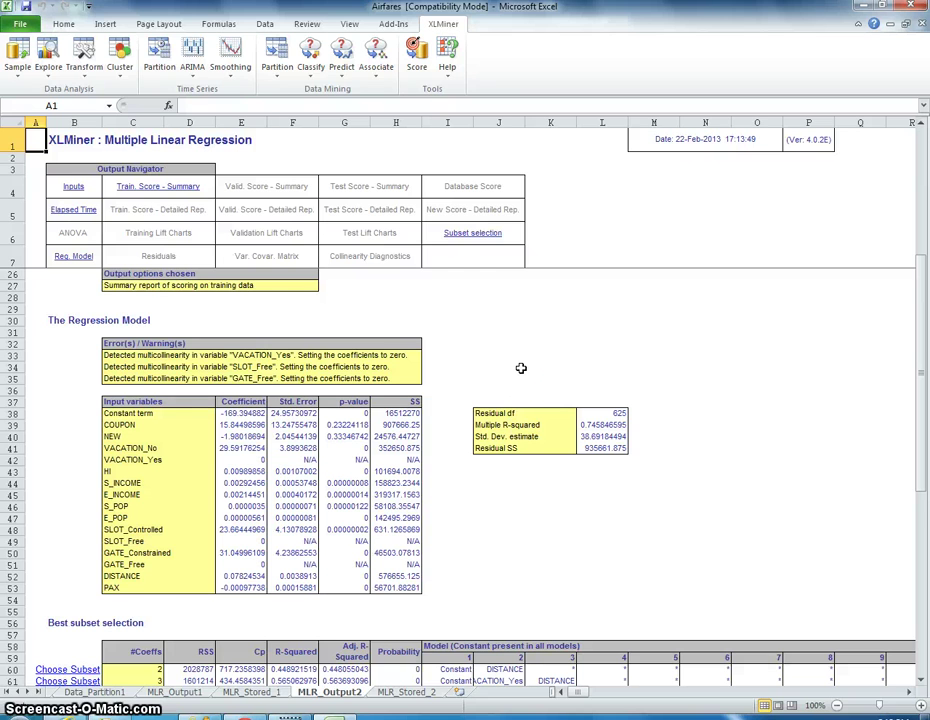
pyautogui.scroll(1, 521, 368)
pyautogui.scroll(-1, 535, 366)
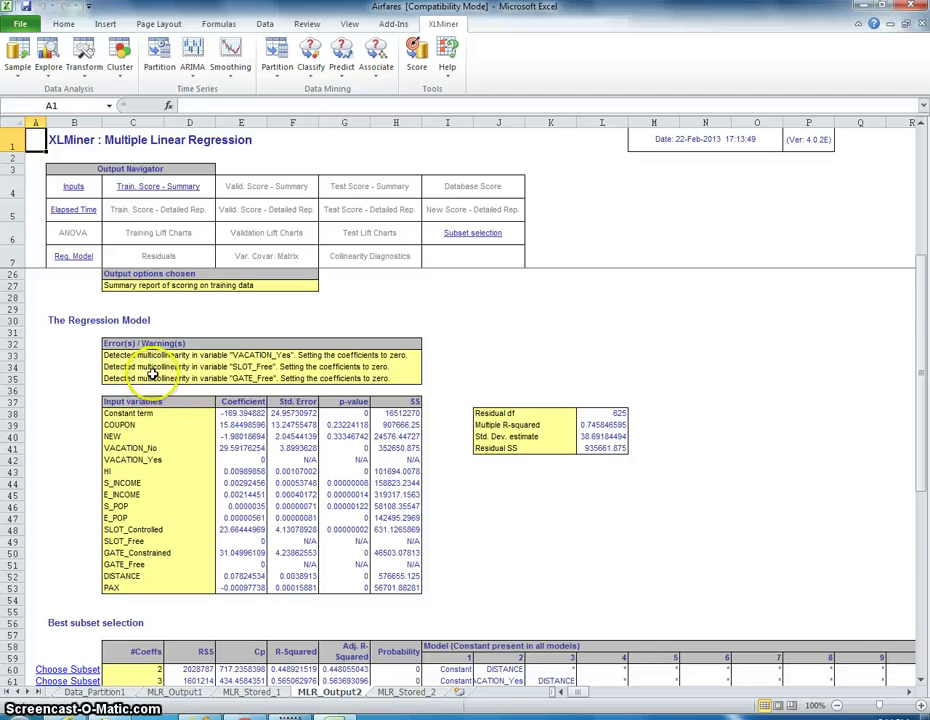
pyautogui.scroll(-16, 150, 378)
pyautogui.scroll(8, 153, 377)
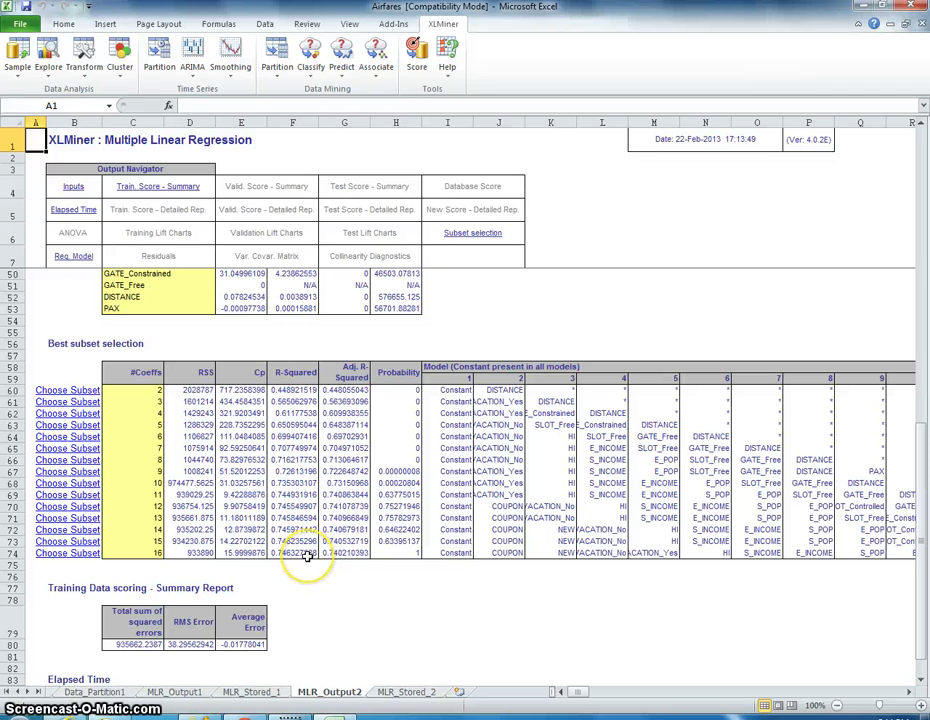
# - Compare subset R-squared values and identify row 70's 12-coefficient model with adjusted R-squared 0.7411
pyautogui.click(307, 554)
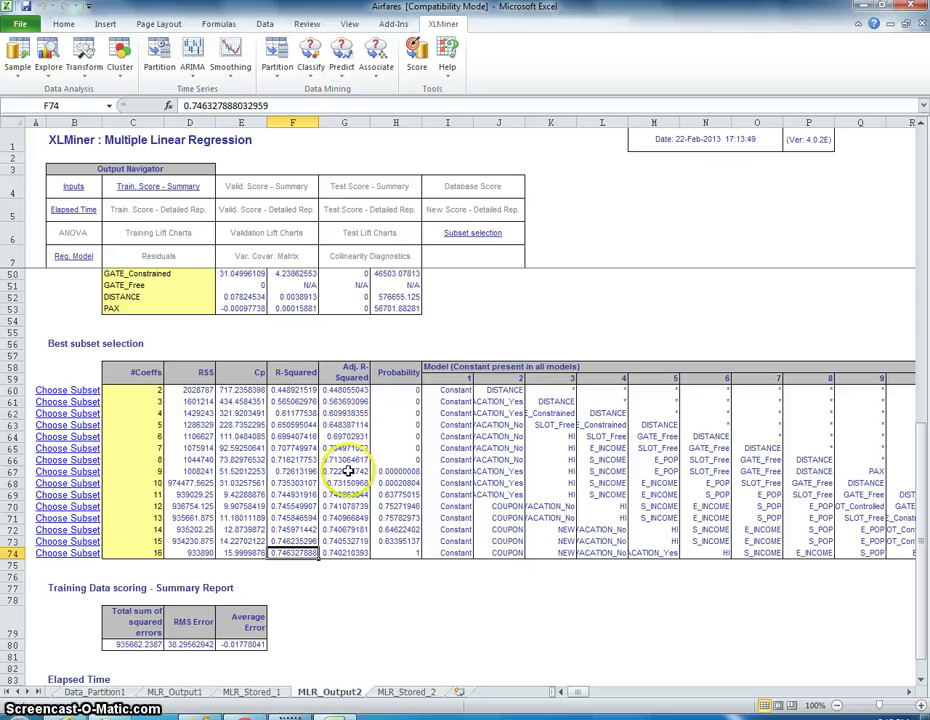
pyautogui.click(345, 390)
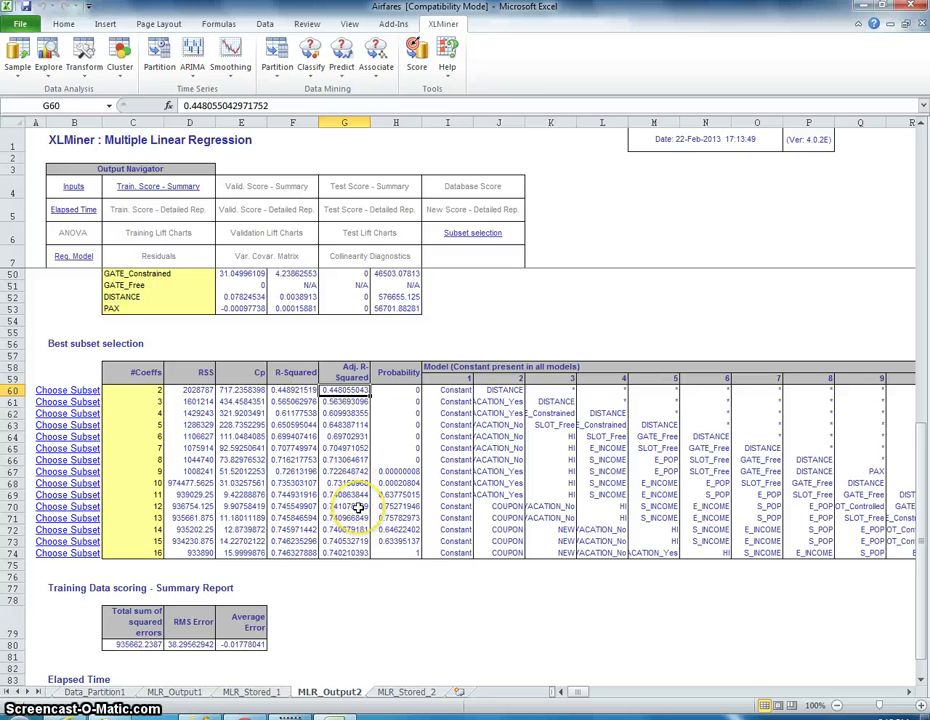
pyautogui.click(357, 507)
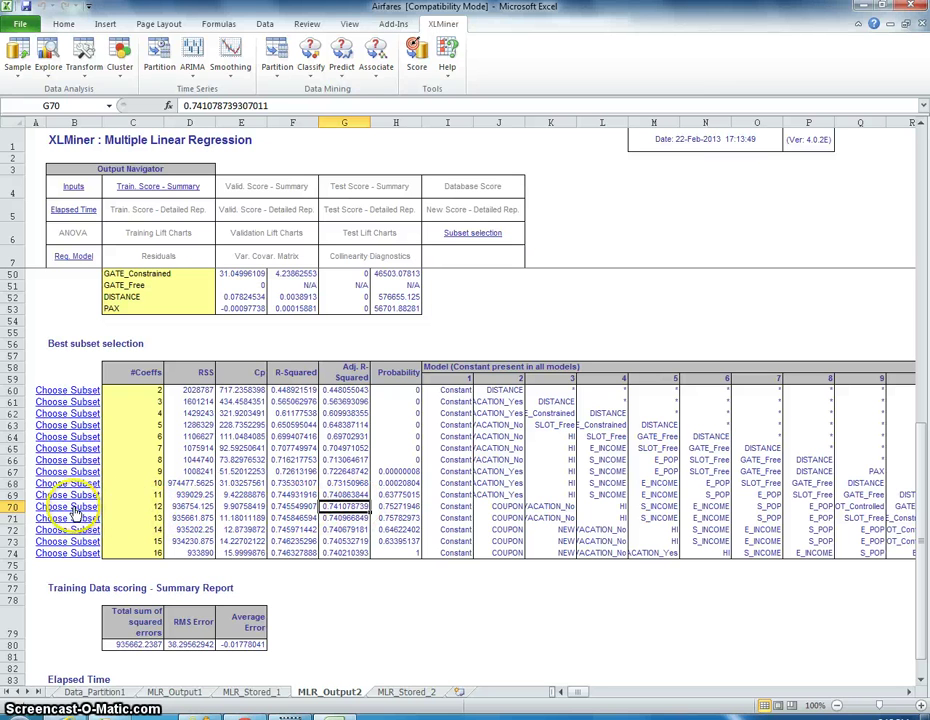
pyautogui.click(125, 506)
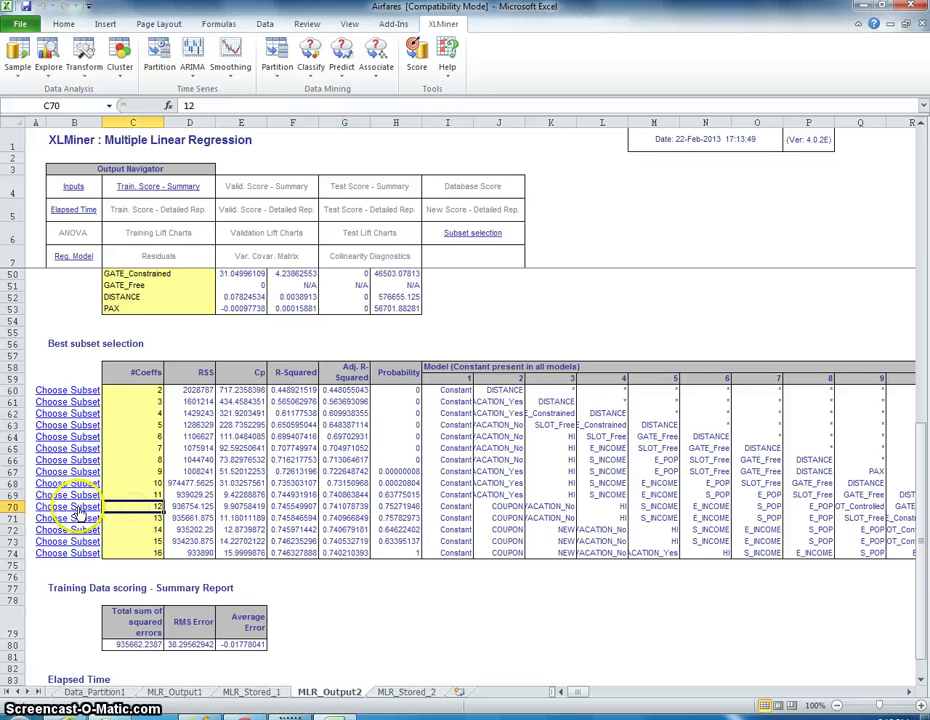
pyautogui.click(385, 507)
pyautogui.click(357, 507)
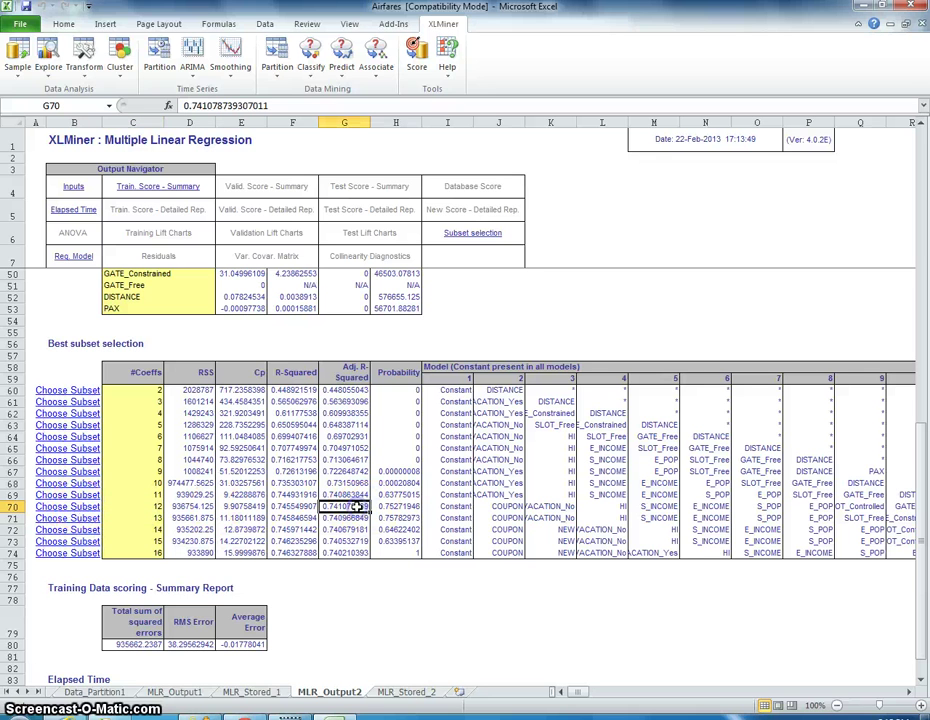
# - Choose row 70's subset for a new regression, reviewing its input variables
pyautogui.click(85, 506)
pyautogui.click(530, 295)
pyautogui.scroll(-2, 600, 302)
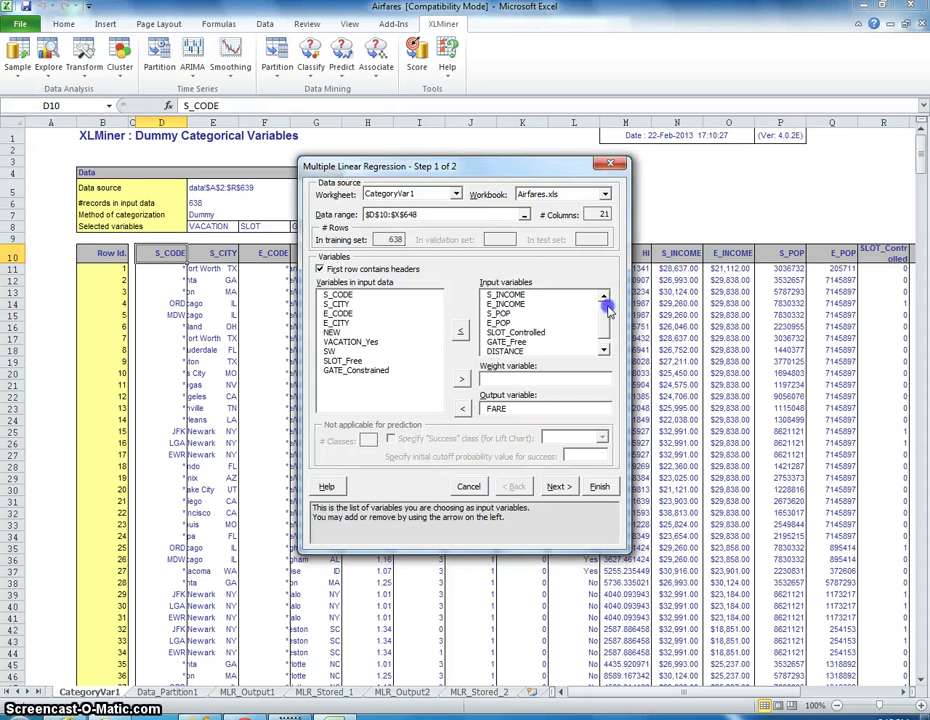
pyautogui.scroll(2, 604, 302)
pyautogui.moveTo(606, 302); pyautogui.dragTo(602, 324)
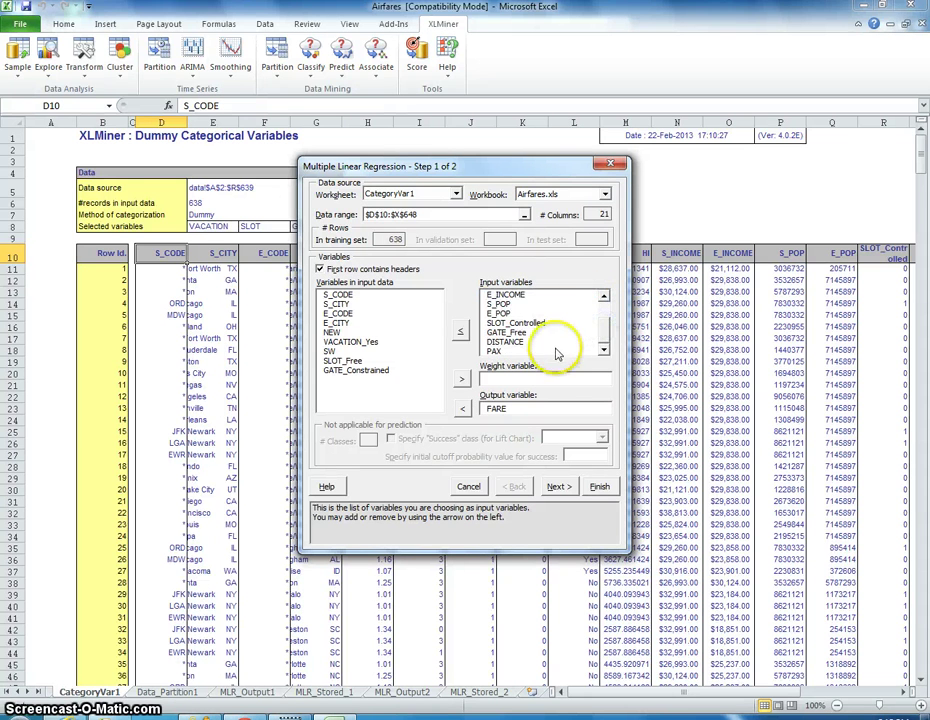
pyautogui.click(558, 487)
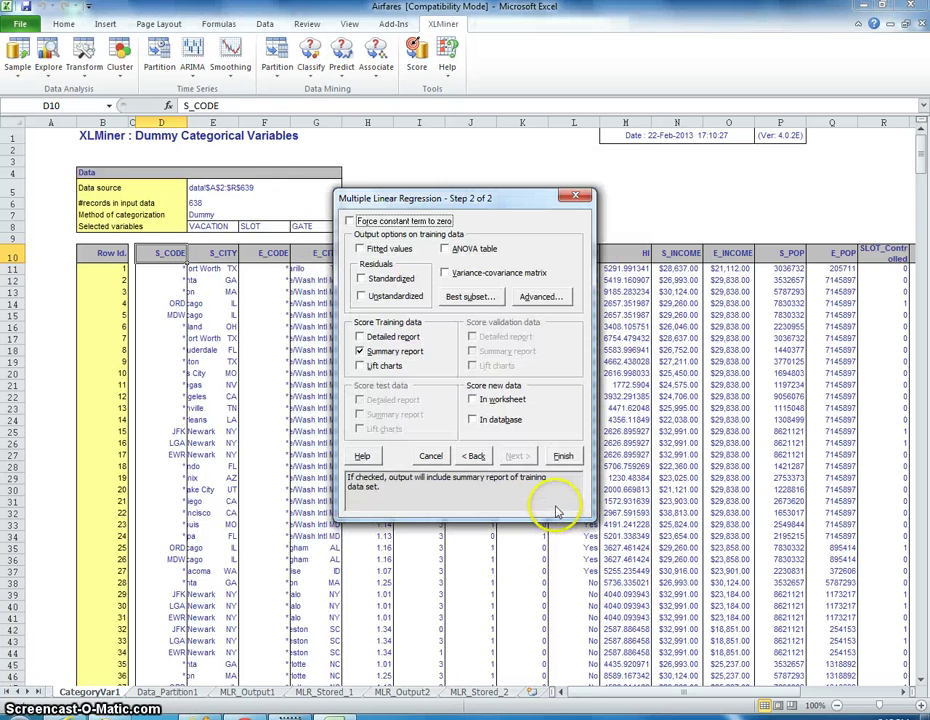
# - Output fitted values, standardized residuals and a detailed training report, then run it
pyautogui.click(402, 248)
pyautogui.click(392, 280)
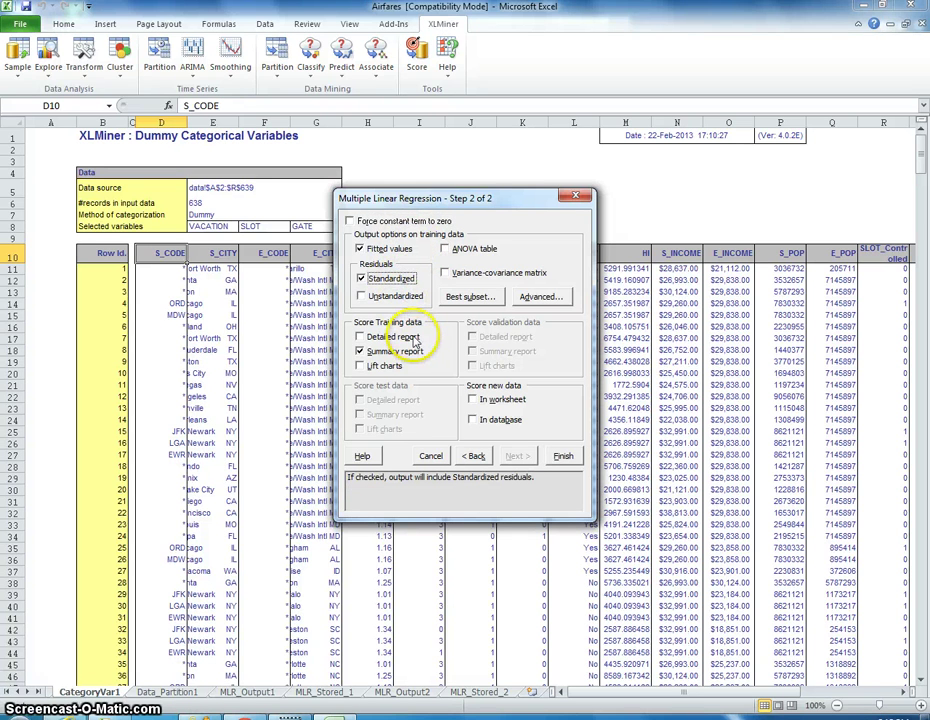
pyautogui.click(408, 338)
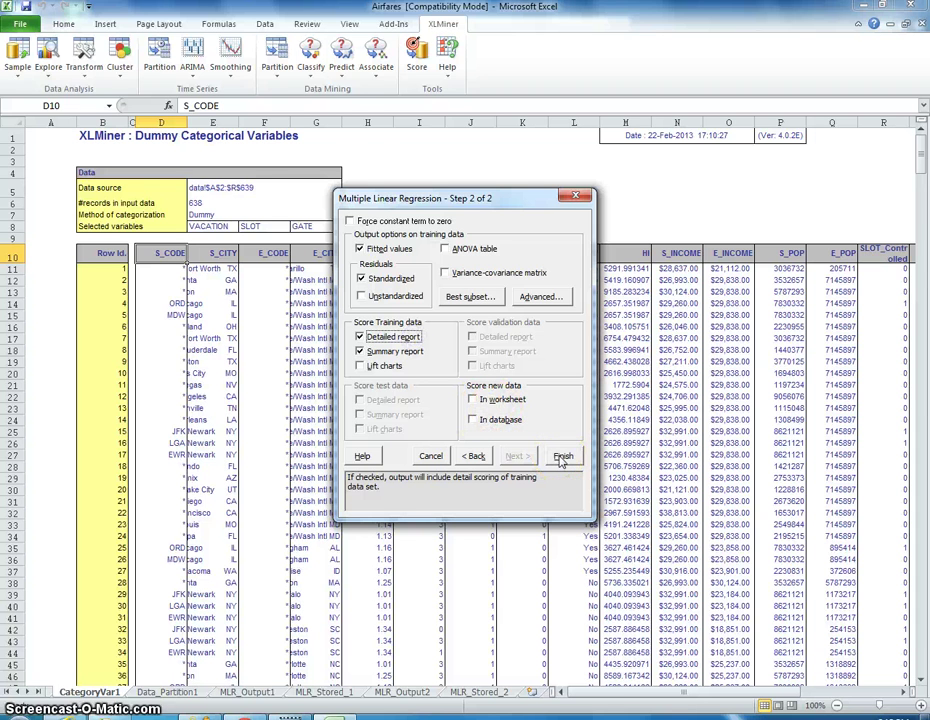
pyautogui.click(563, 457)
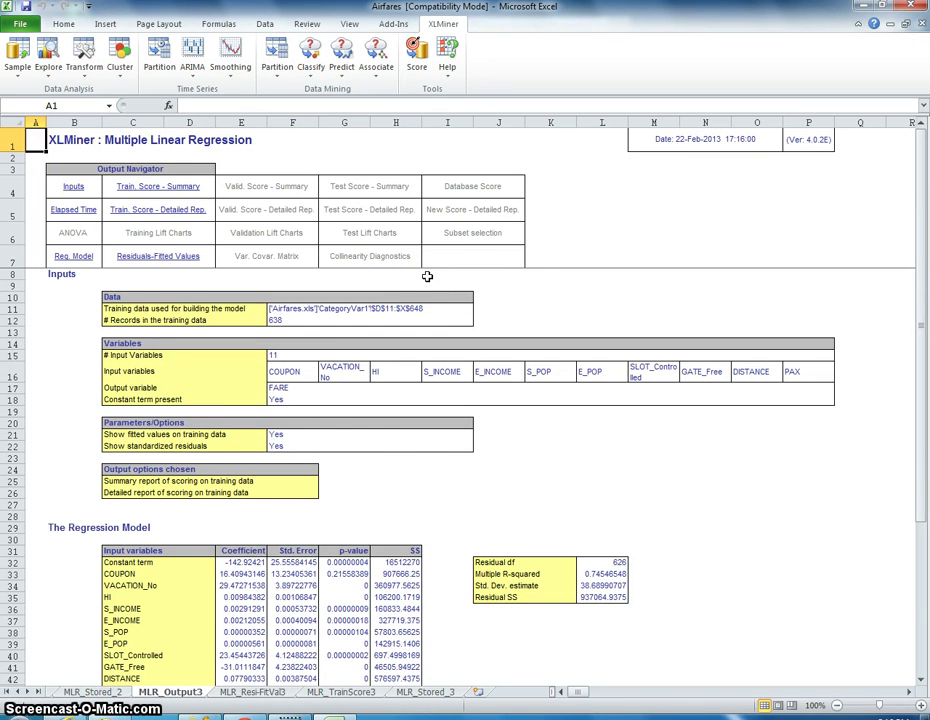
# - Scroll to The Regression Model and select the coefficients from Constant to DISTANCE
pyautogui.scroll(-5, 330, 385)
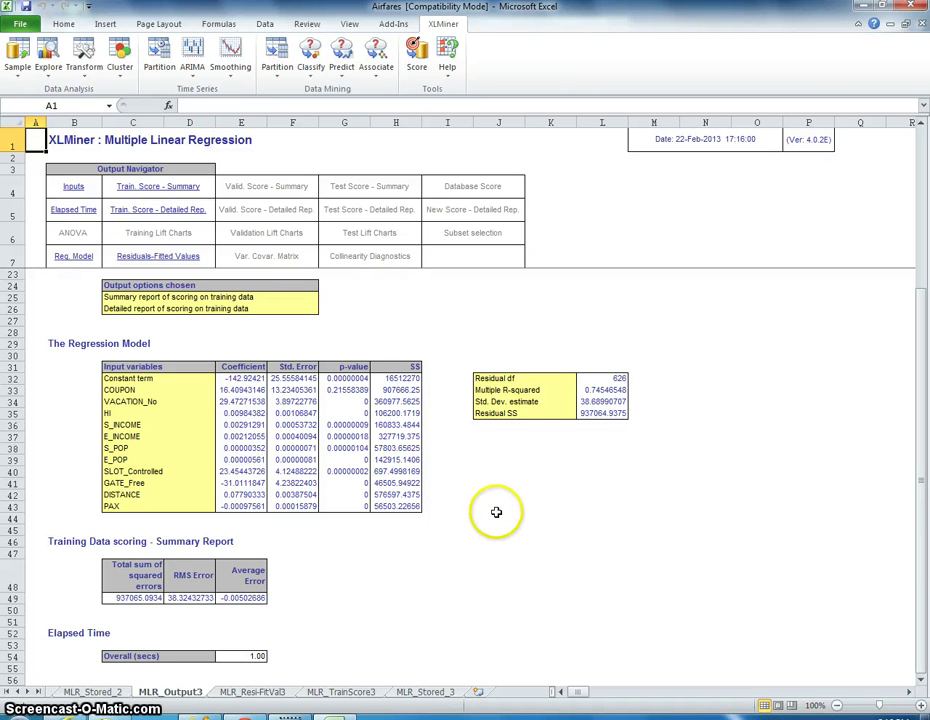
pyautogui.click(494, 507)
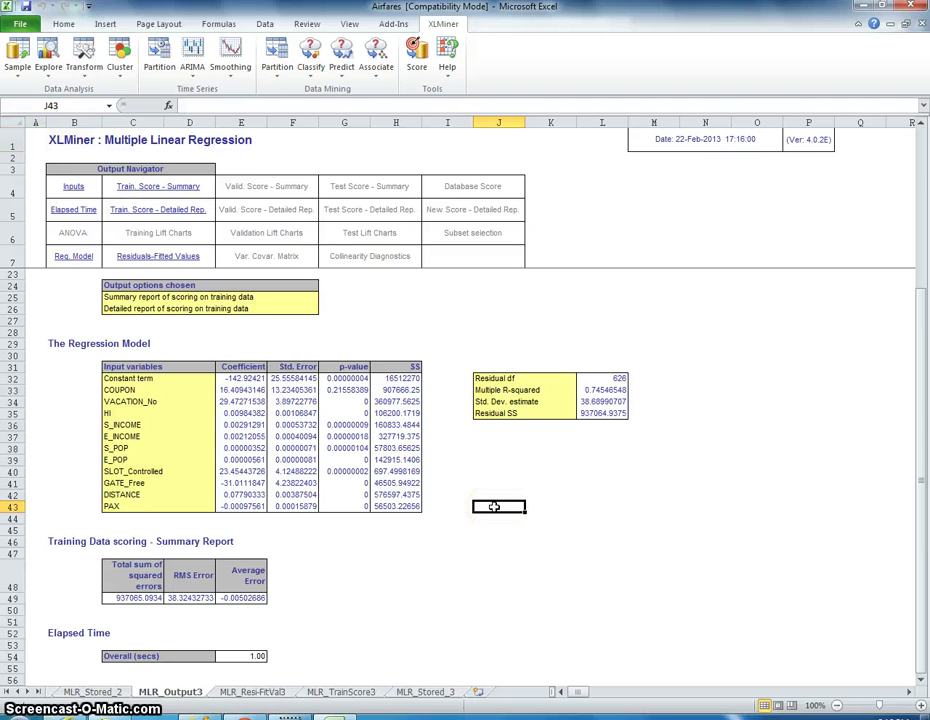
pyautogui.moveTo(250, 378); pyautogui.dragTo(248, 509)
# - Type the equation start 'y=-142+16.4(coupon)+29.47(vaction_not)+0.0098(hi)+' into K43
pyautogui.click(540, 507)
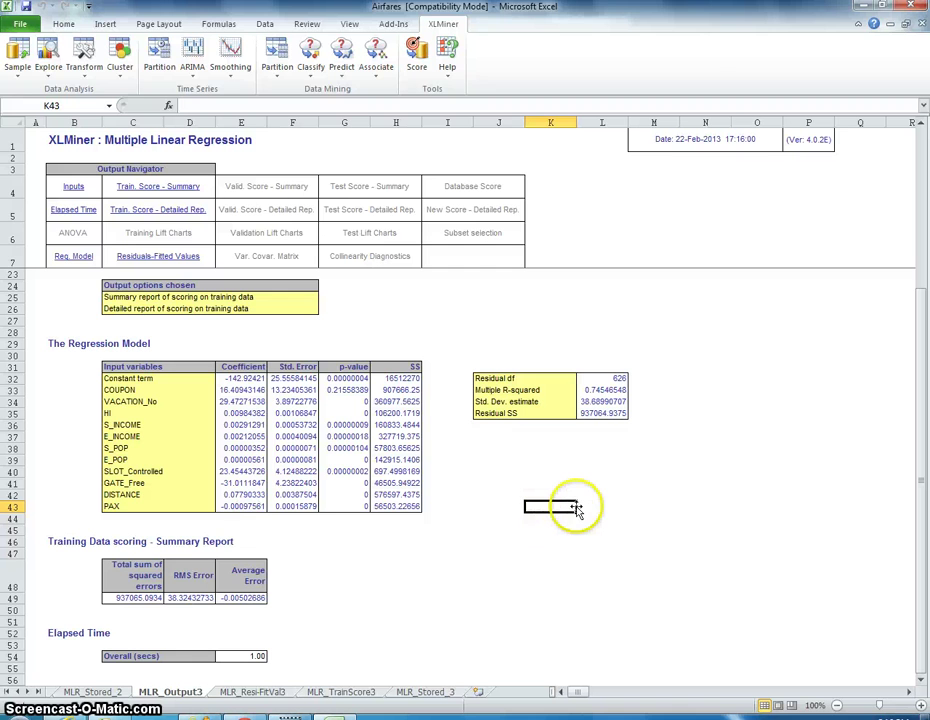
pyautogui.write('=')
pyautogui.press('BackSpace')
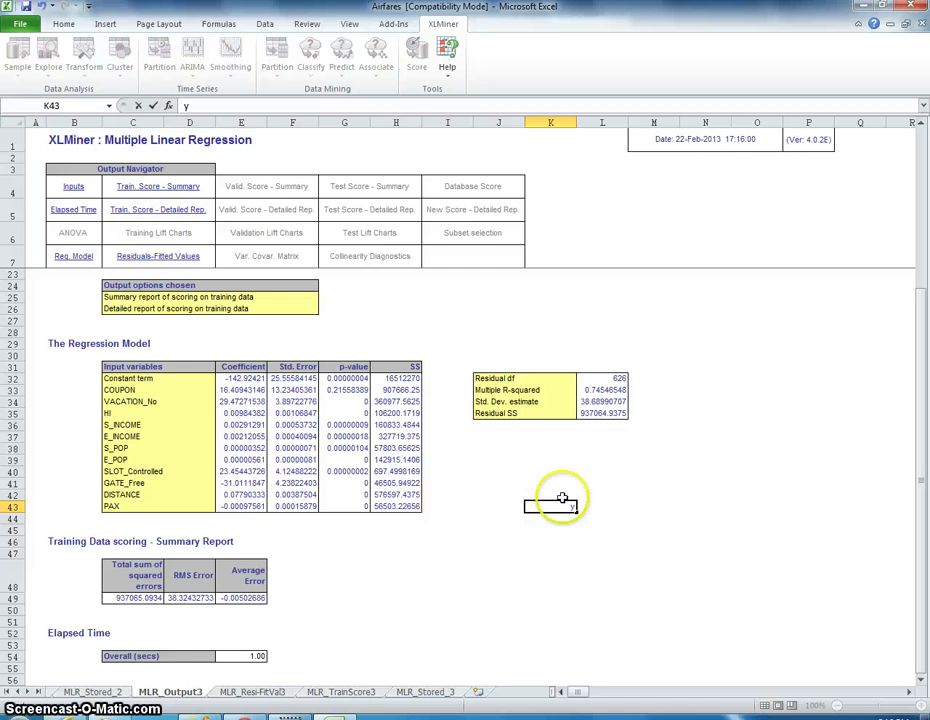
pyautogui.click(595, 493)
pyautogui.click(544, 508)
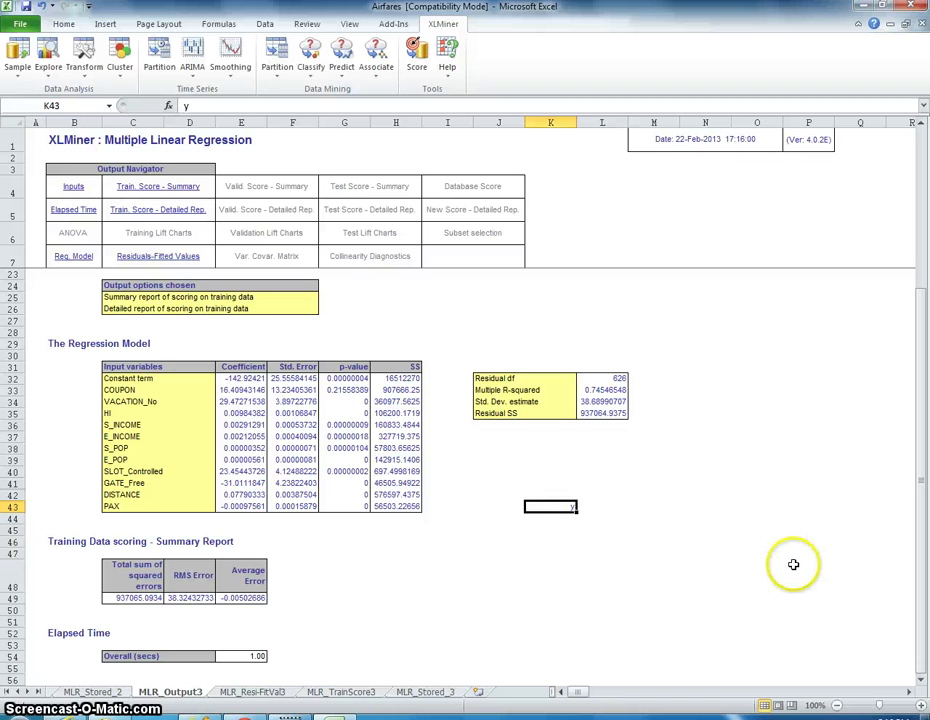
pyautogui.write('y=-114')
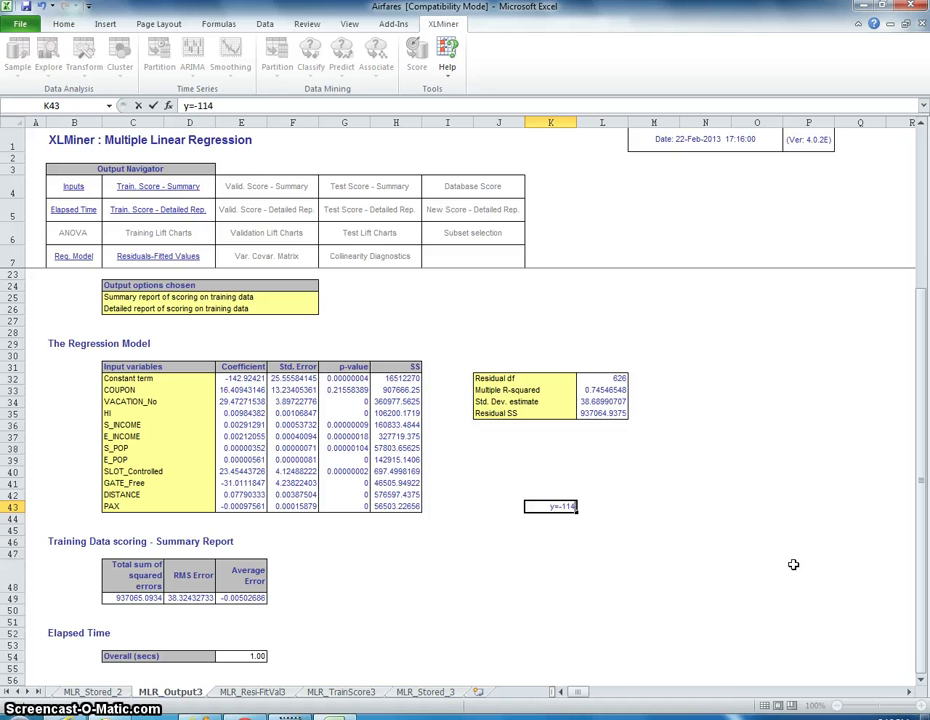
pyautogui.press('BackSpace')
pyautogui.press('BackSpace')
pyautogui.write('42+16.4(coupon')
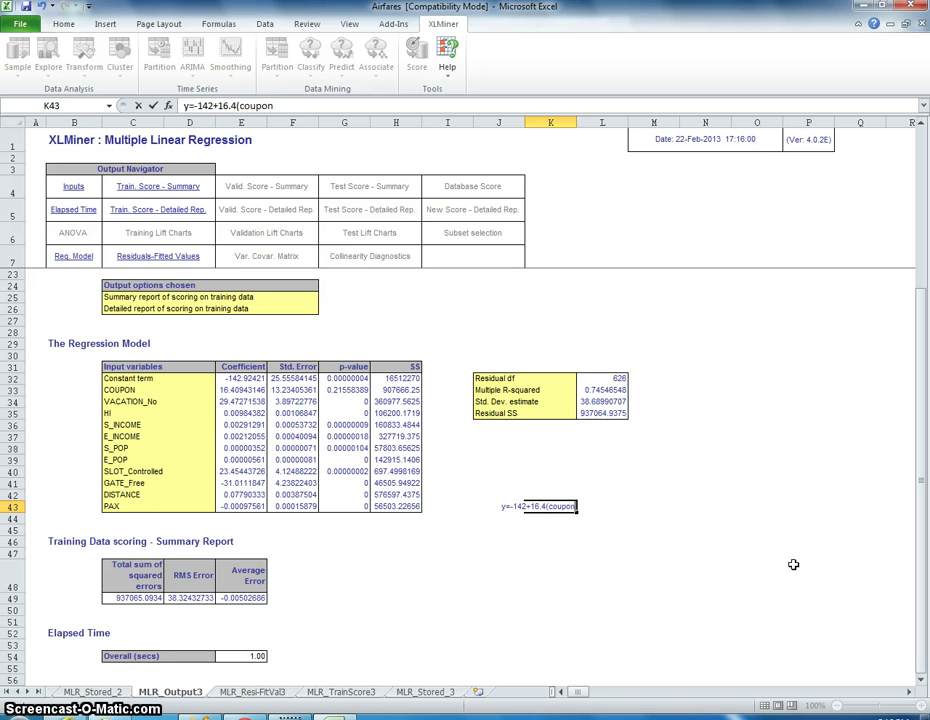
pyautogui.write(')+')
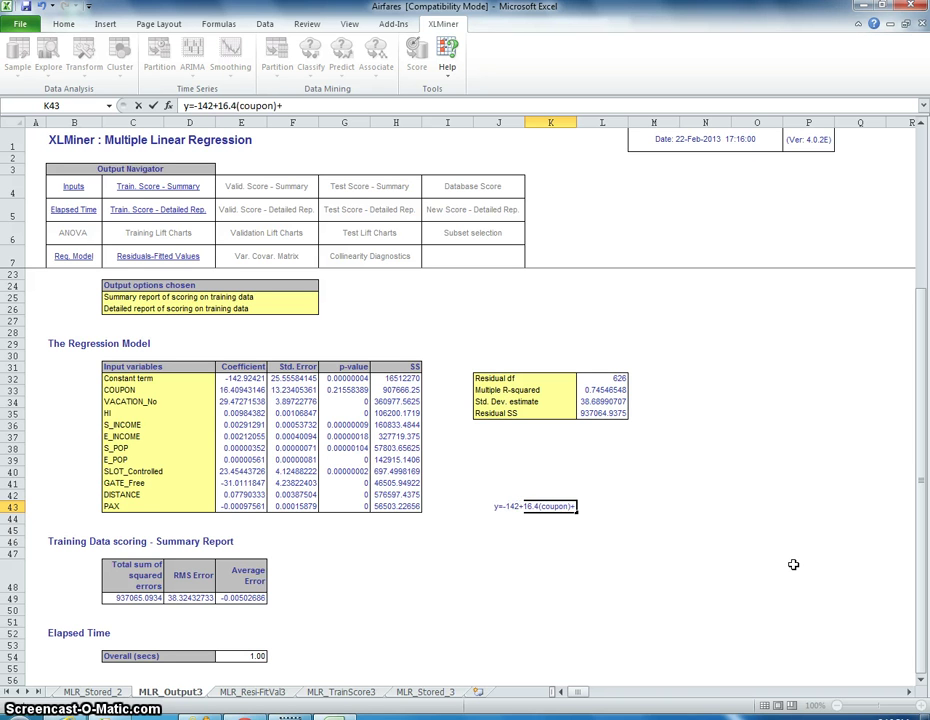
pyautogui.write('29.47(')
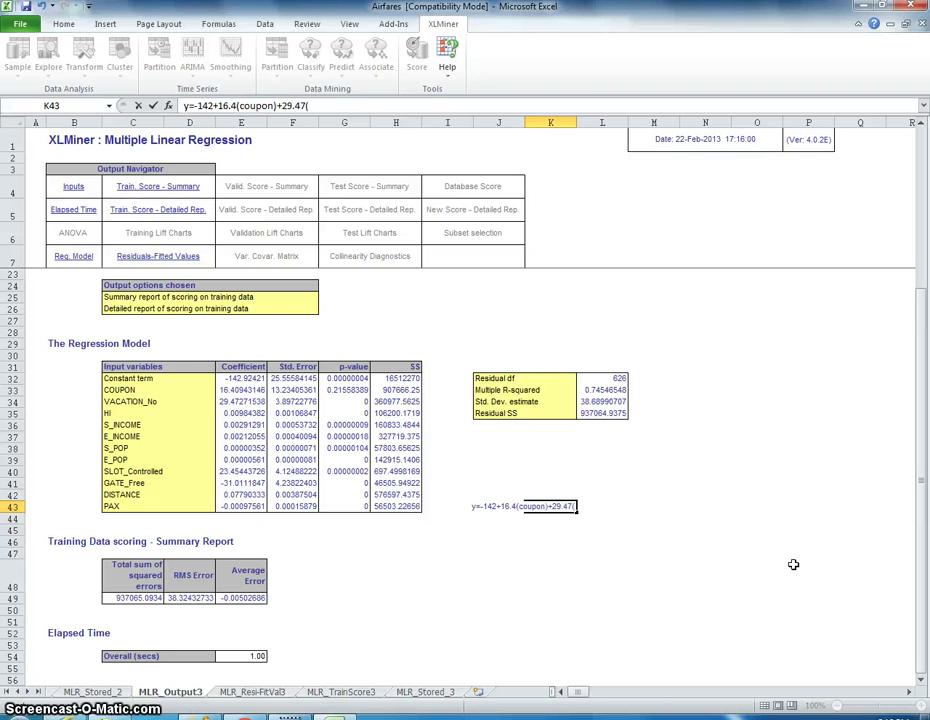
pyautogui.write('vaction')
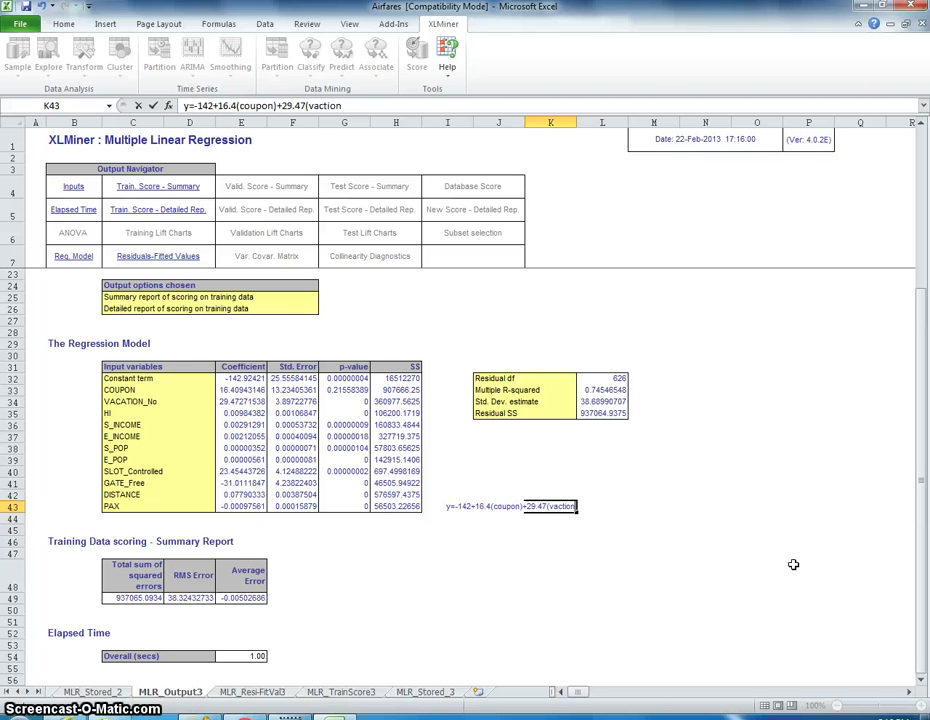
pyautogui.write('_not)')
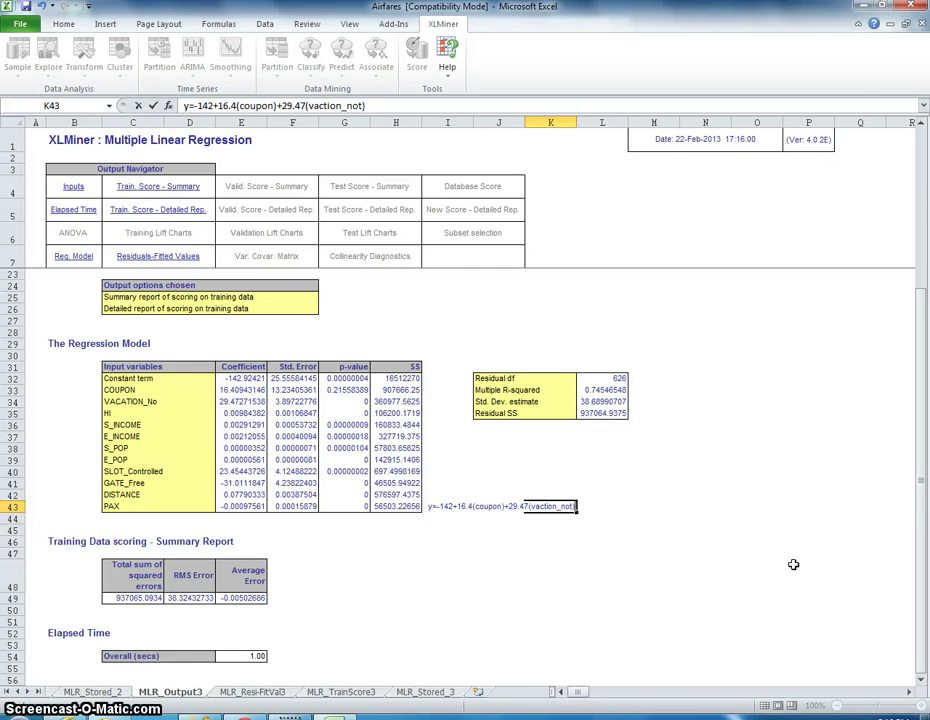
pyautogui.write('+')
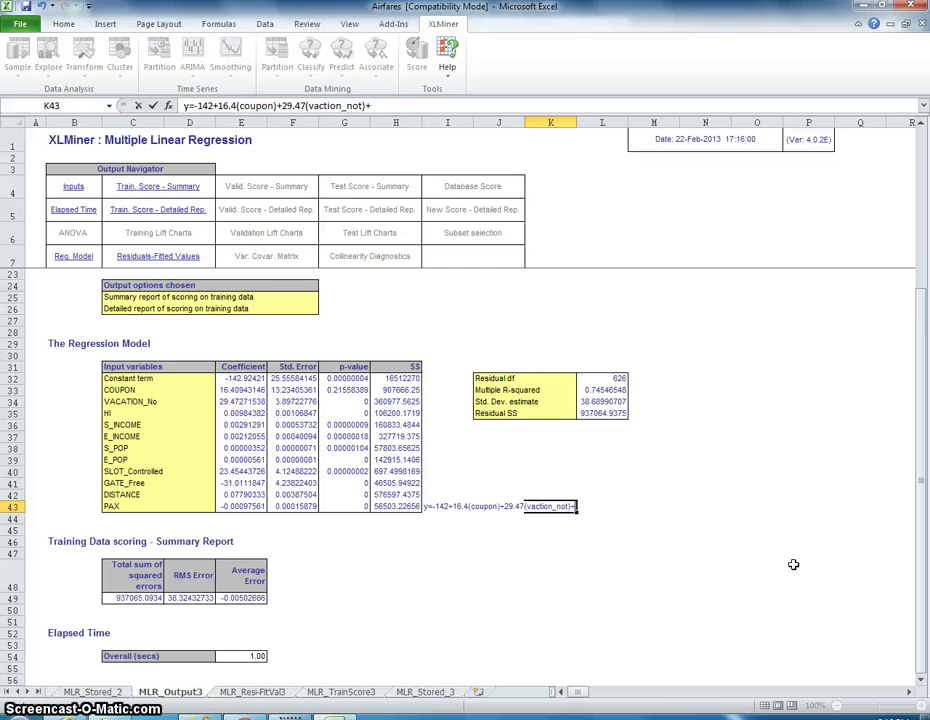
pyautogui.write('0.00')
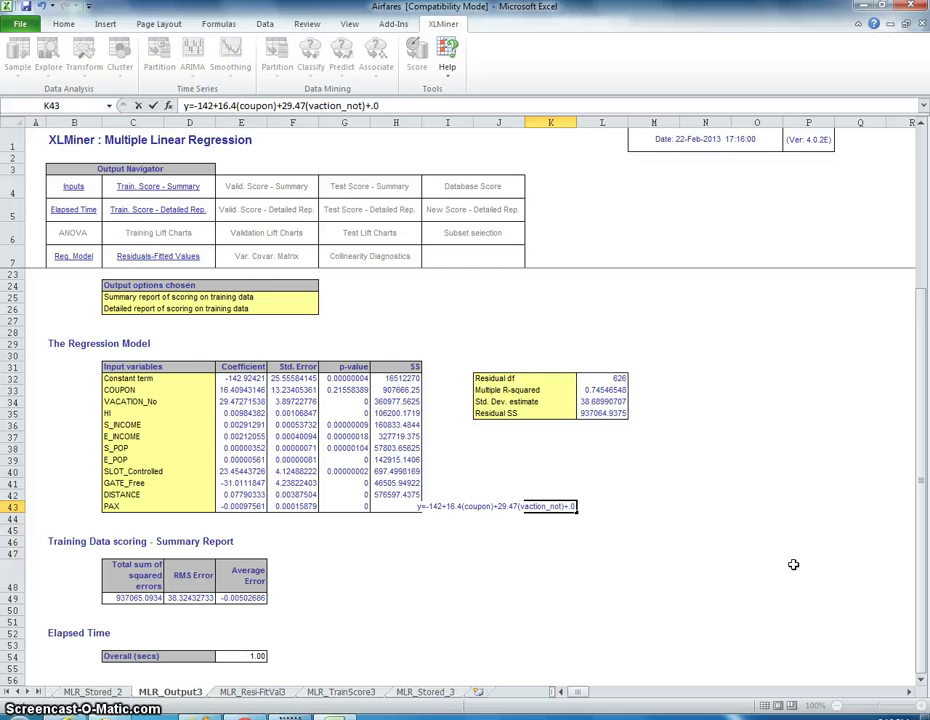
pyautogui.write('98')
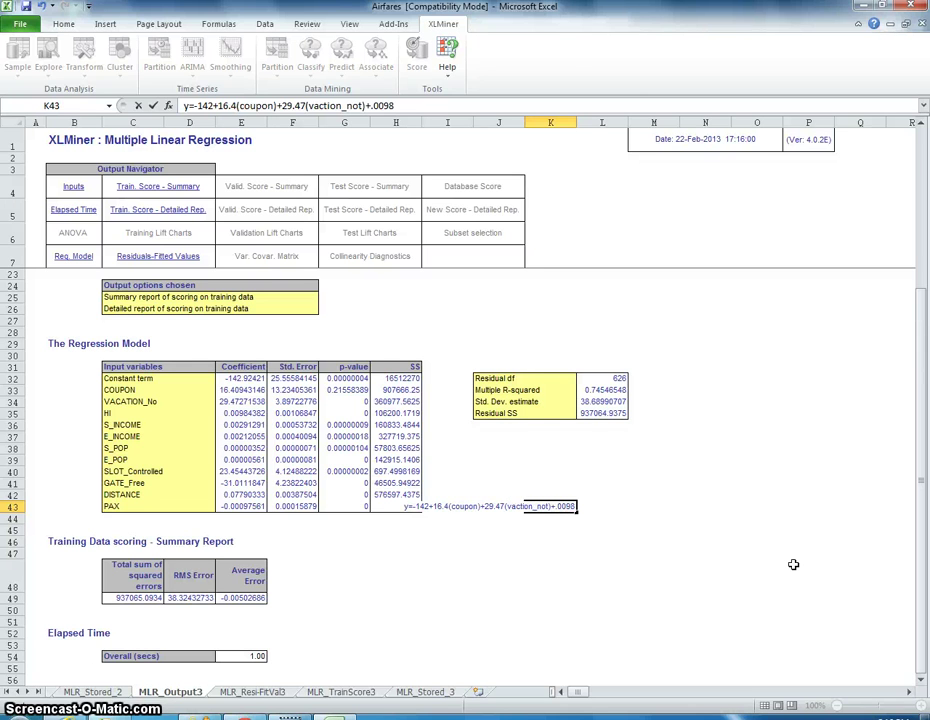
pyautogui.write('(')
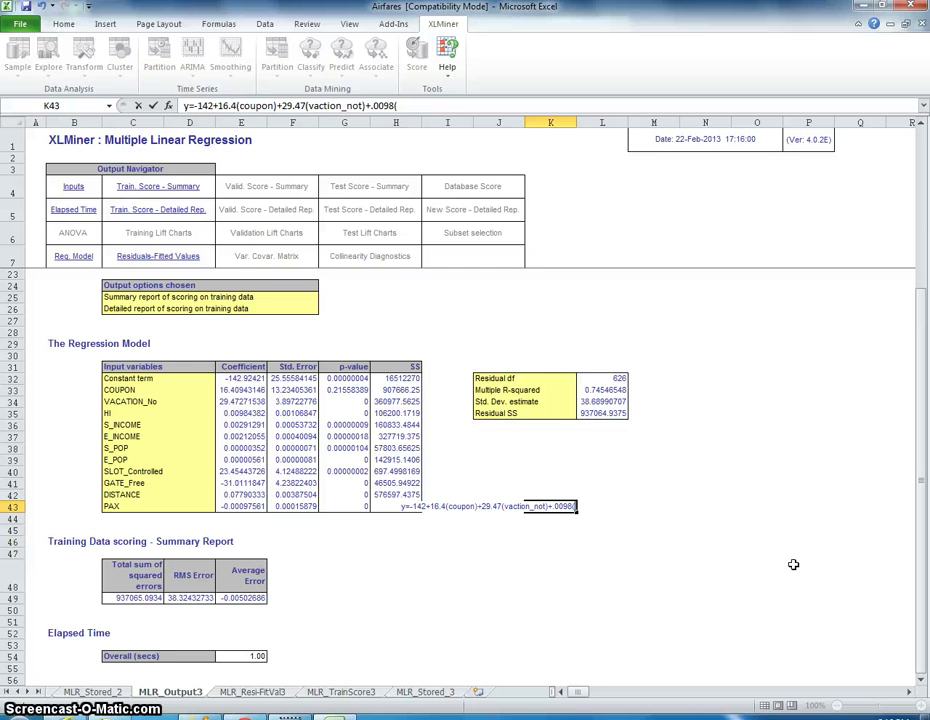
pyautogui.write('hi)')
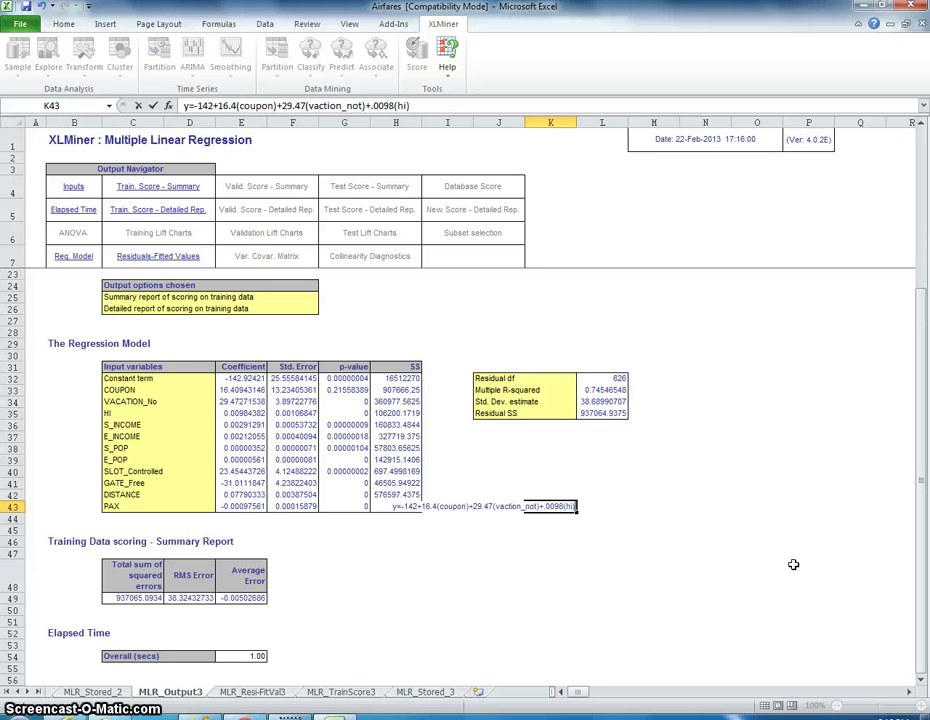
pyautogui.write('+')
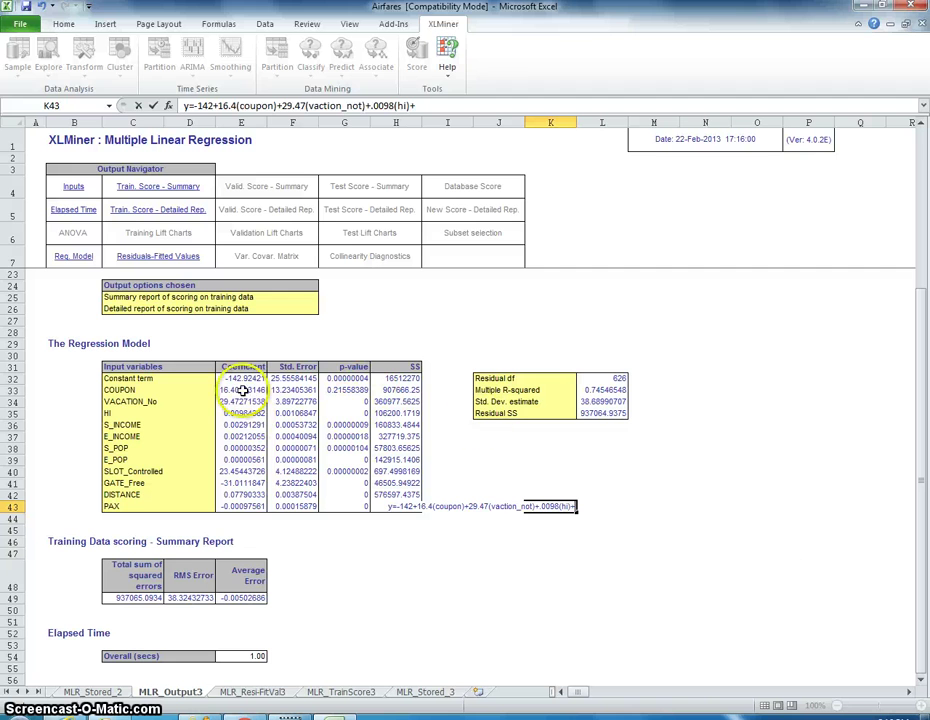